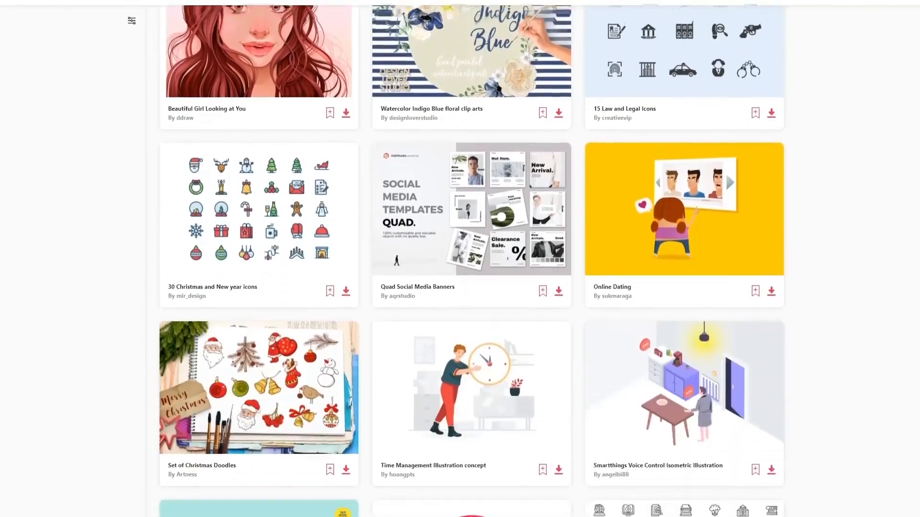
Step: Browse the Envato graphics library, then read the metal text effect tutorial's background steps on paper texture and layer blending
scroll(460, 258, "down", 10)
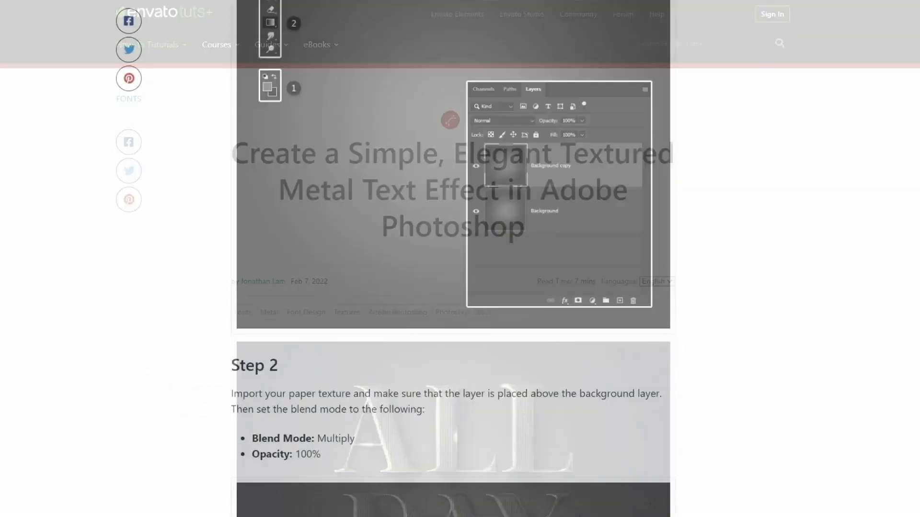
scroll(453, 258, "down", 13)
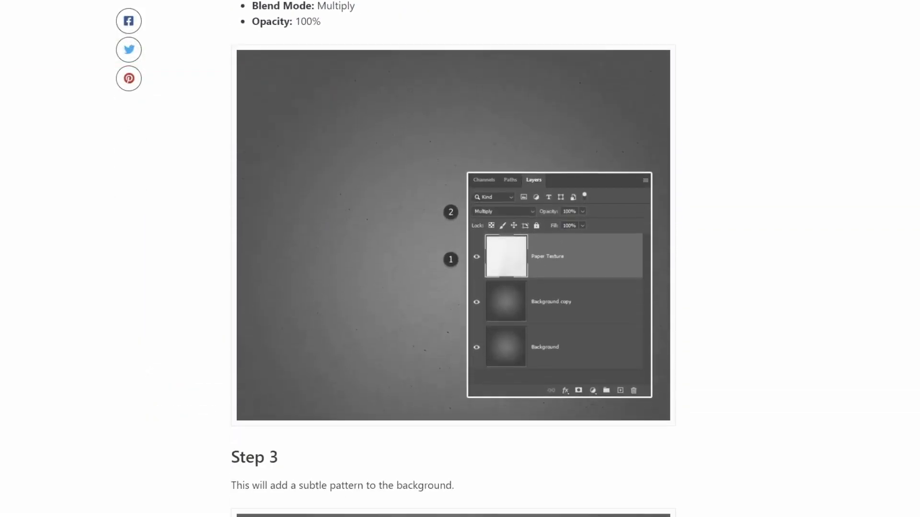
scroll(453, 259, "down", 17)
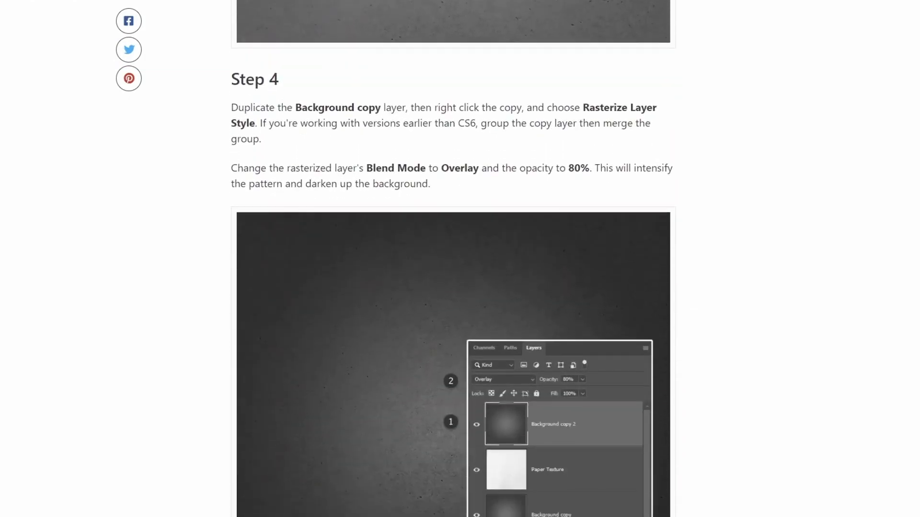
scroll(452, 259, "down", 8)
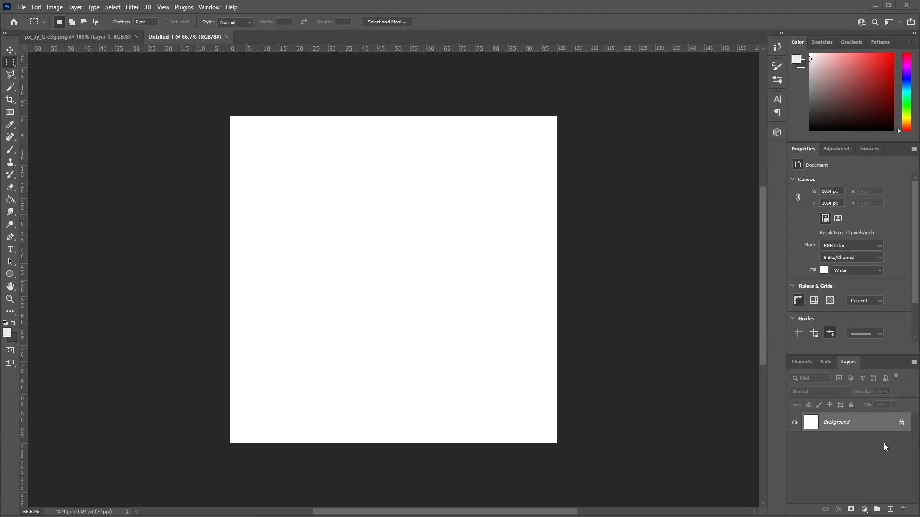
Step: Convert the locked Background layer into a regular layer named BG
double_click(877, 423)
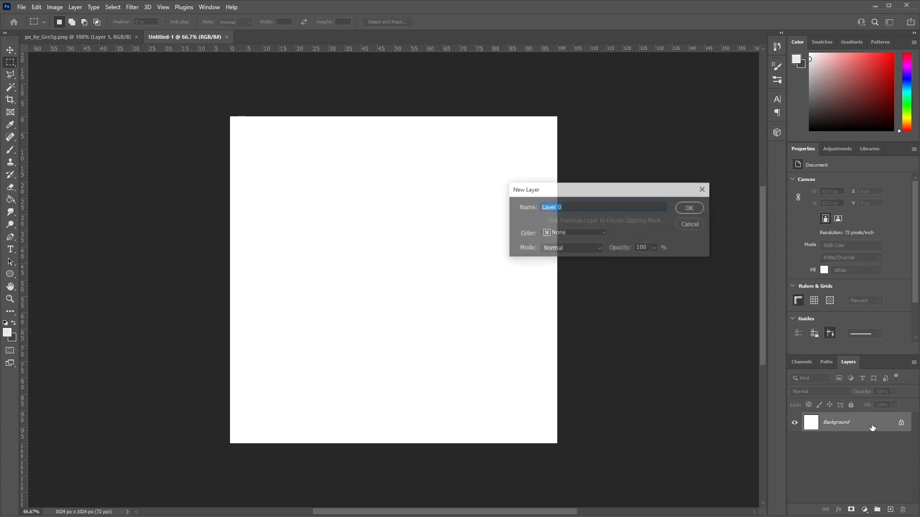
type("BG")
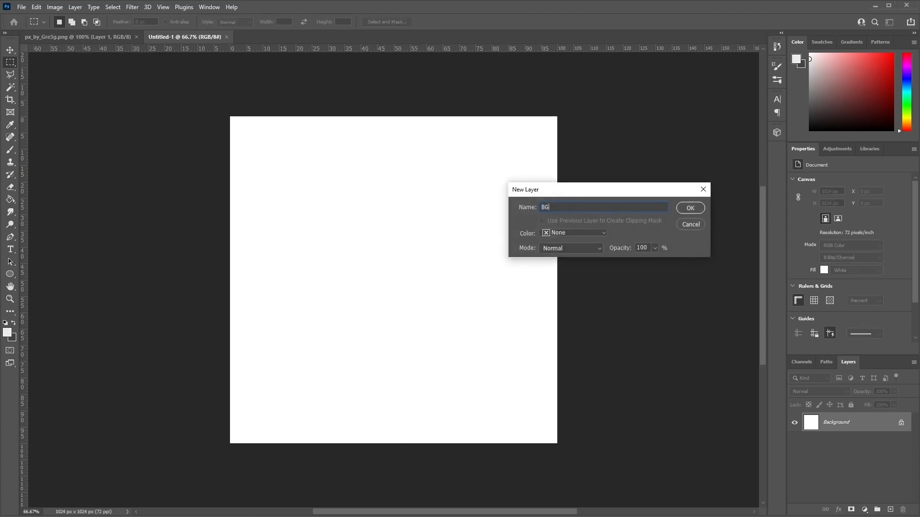
key("Return")
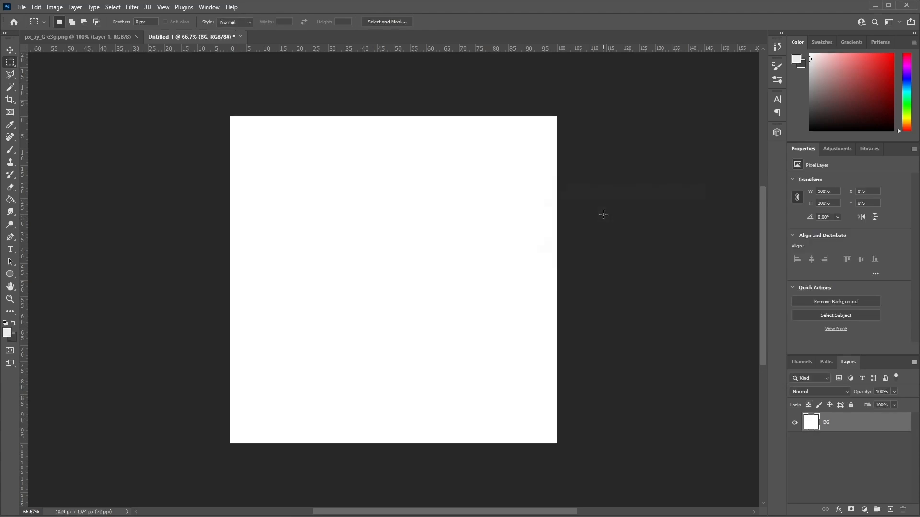
Step: Add a Gradient Overlay to the BG layer with Radial style, Normal blend mode, 100% opacity, 45° angle and 100% scale
double_click(884, 426)
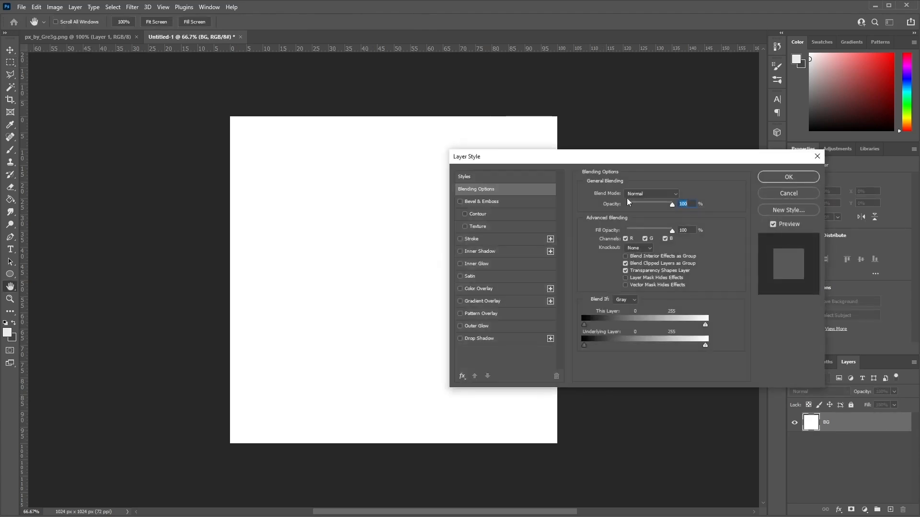
left_click_drag(589, 160, 585, 150)
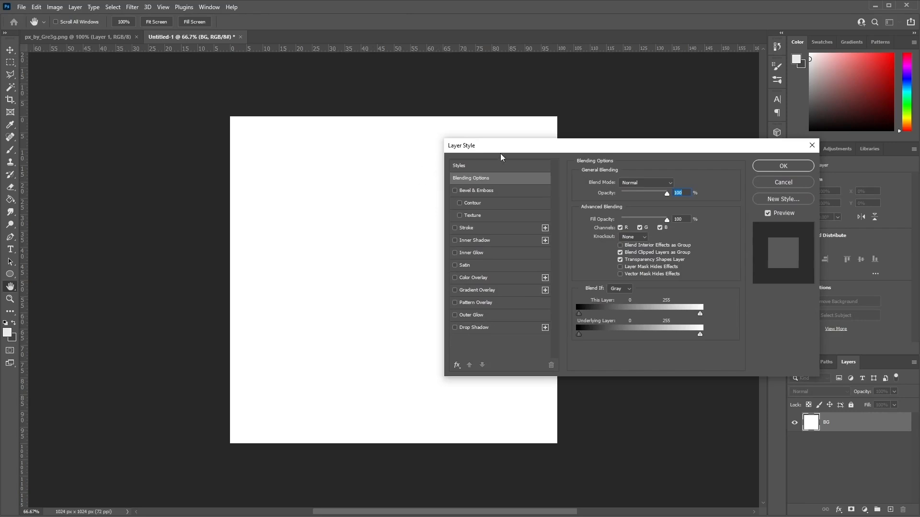
left_click(485, 290)
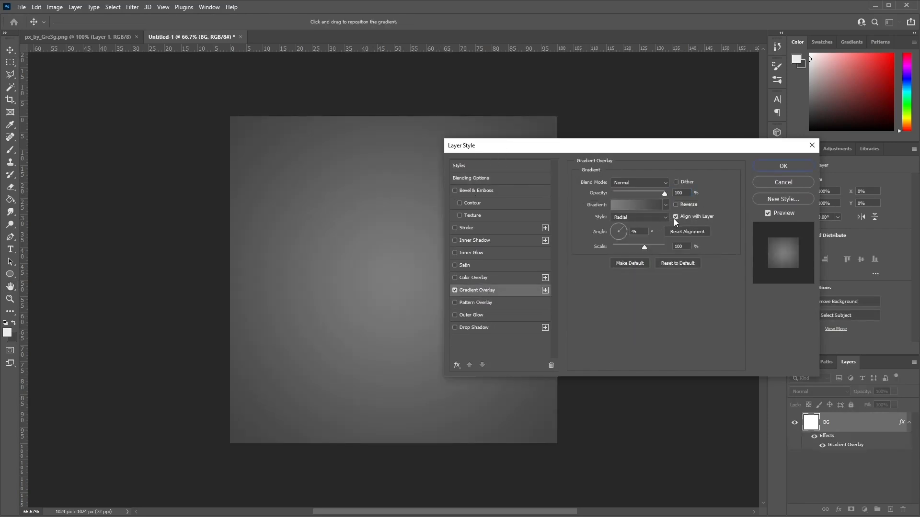
left_click(631, 221)
left_click(634, 232)
left_click(666, 184)
left_click(658, 189)
Step: Set the overlay's gradient to run from #7d7d7d at 0% to #434343 at 100% and apply the layer style
left_click(650, 204)
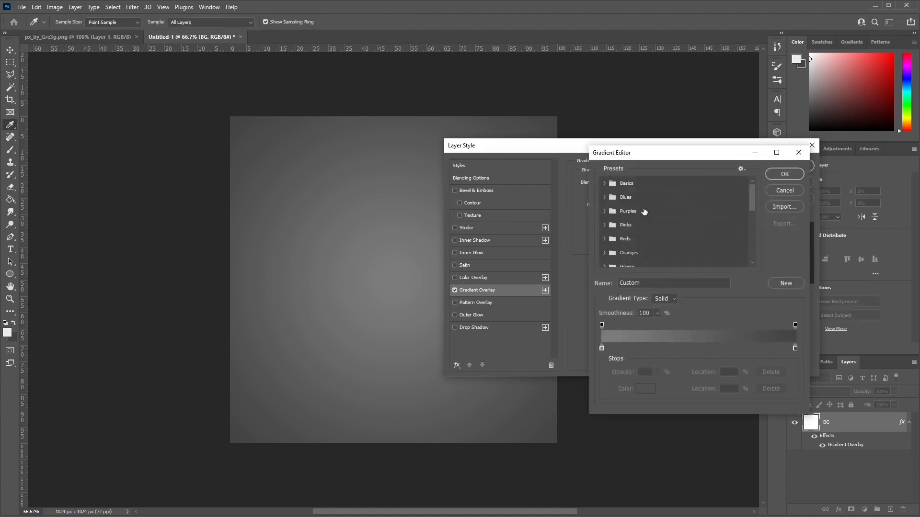
left_click(601, 350)
left_click(795, 349)
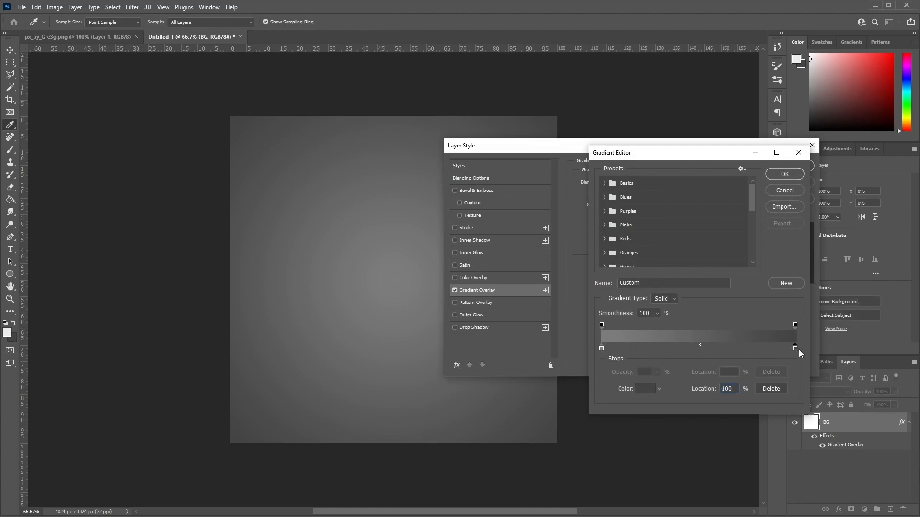
double_click(601, 348)
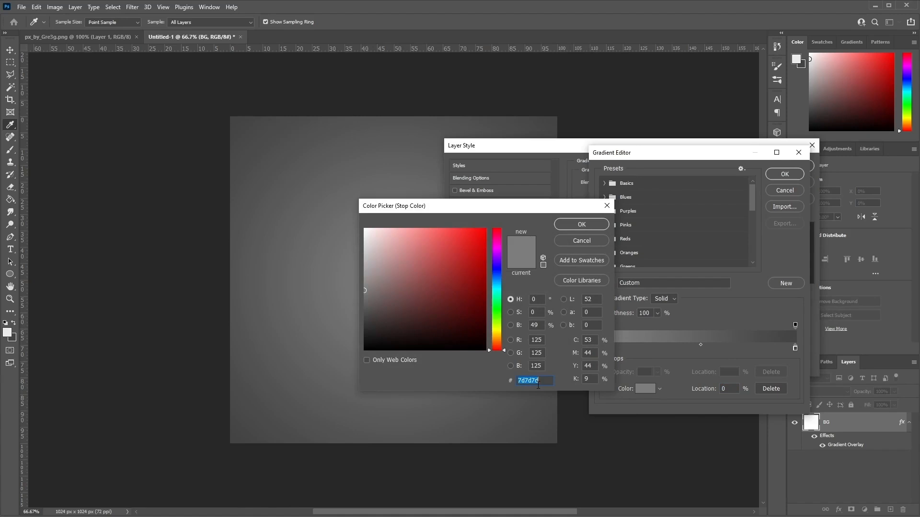
left_click(588, 229)
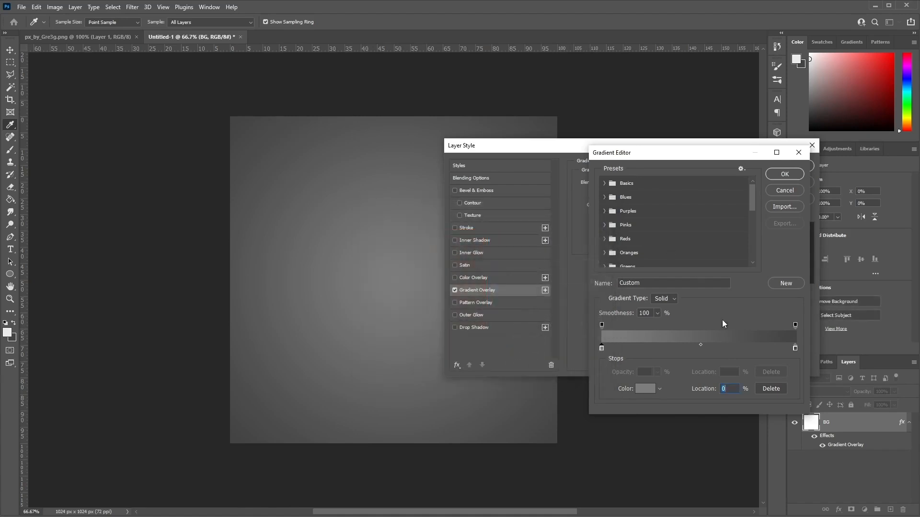
left_click(795, 348)
double_click(795, 349)
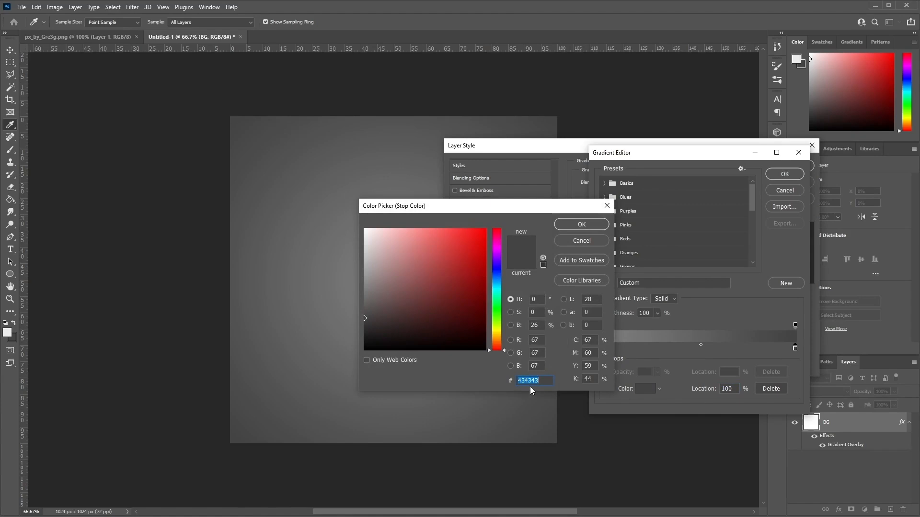
left_click(588, 225)
left_click(784, 173)
left_click(761, 166)
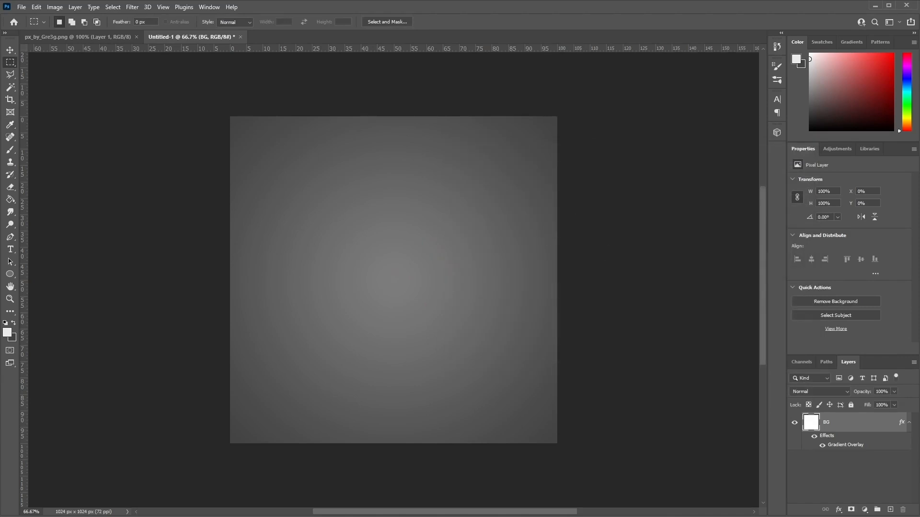
Step: Place the Paper_03 texture across the whole canvas above the BG layer and set its blend mode to Multiply
left_click_drag(442, 285, 438, 270)
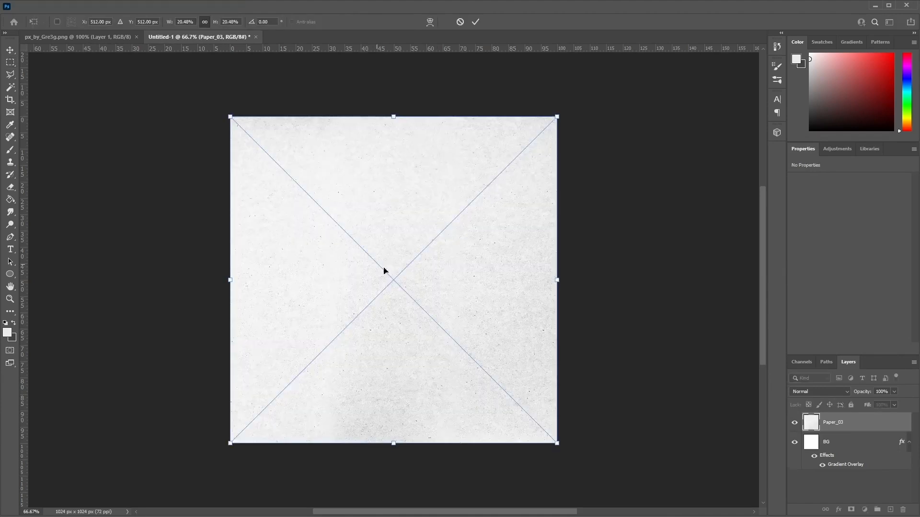
left_click(9, 50)
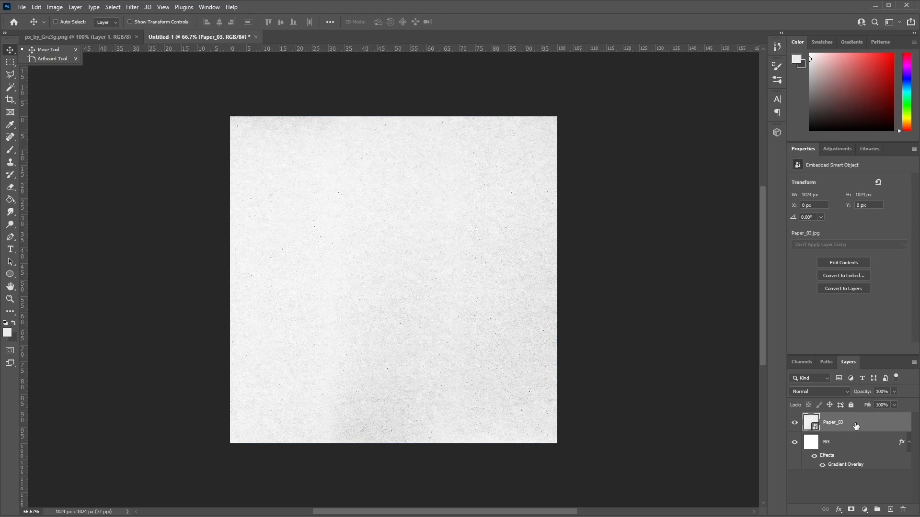
left_click(844, 390)
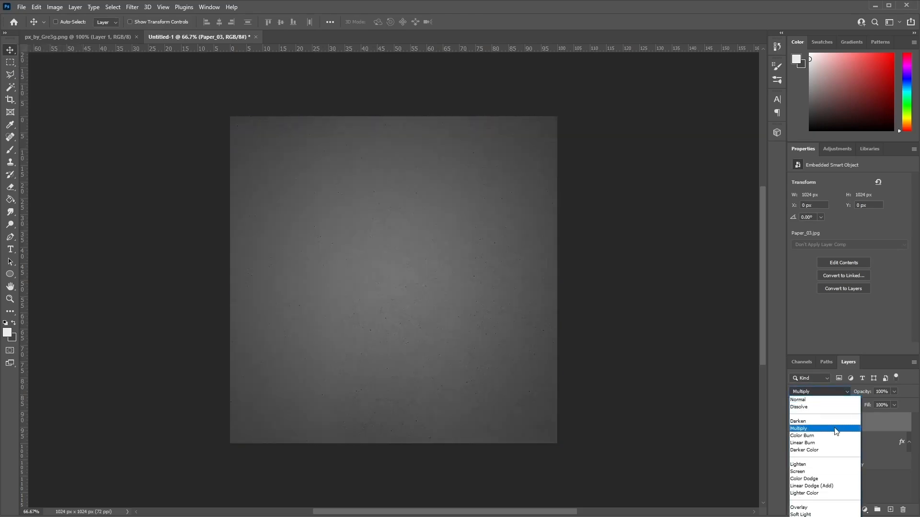
left_click(836, 431)
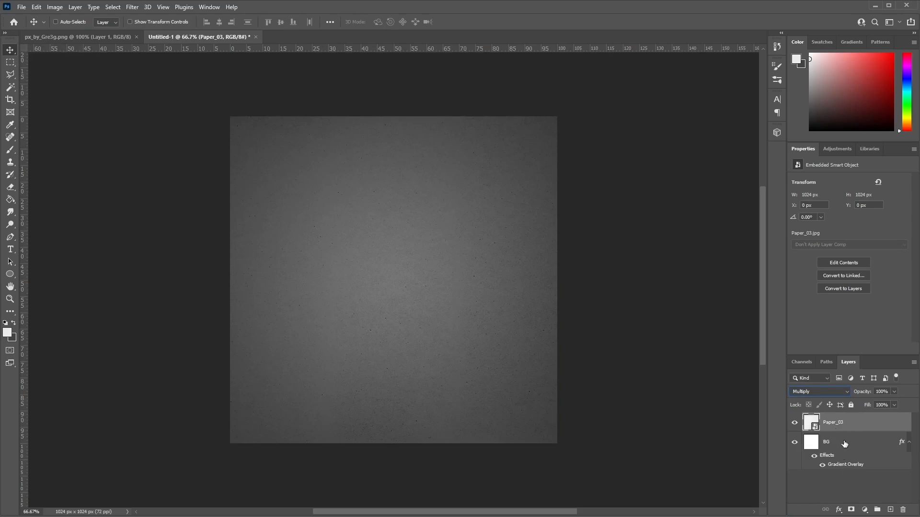
Step: Duplicate the Paper_03 and BG layers together and merge the two copies into one layer
left_click(841, 442)
left_click(850, 419, "shift")
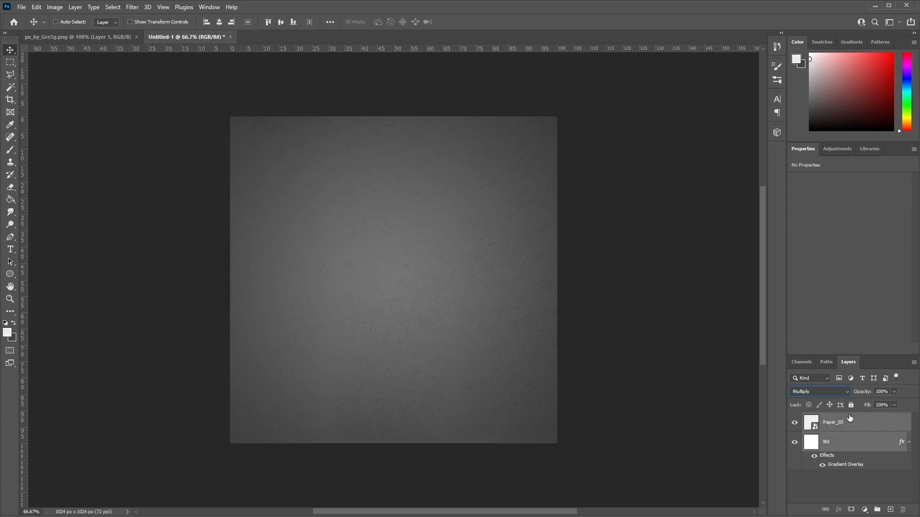
right_click(873, 422)
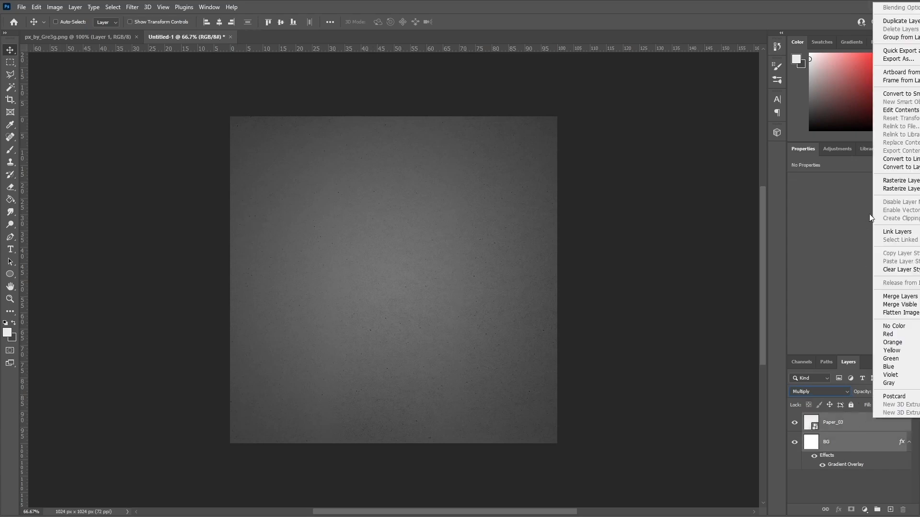
left_click(900, 21)
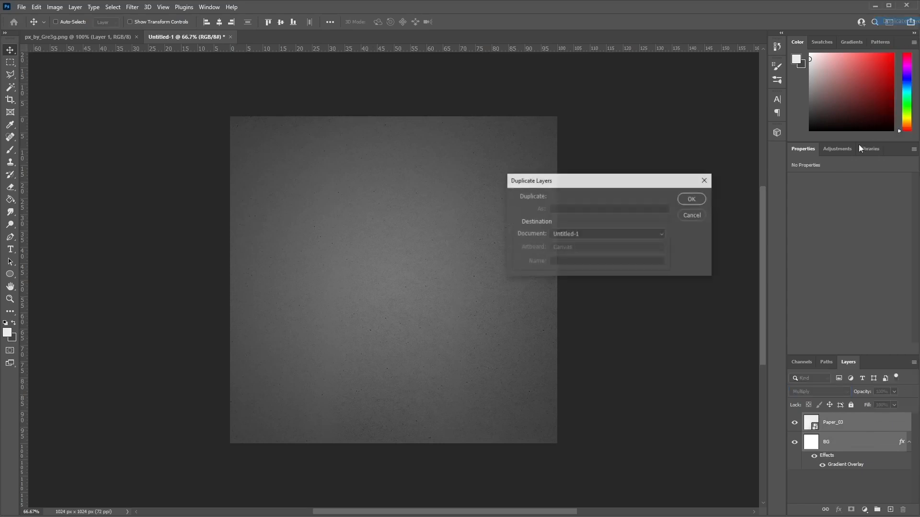
left_click(693, 200)
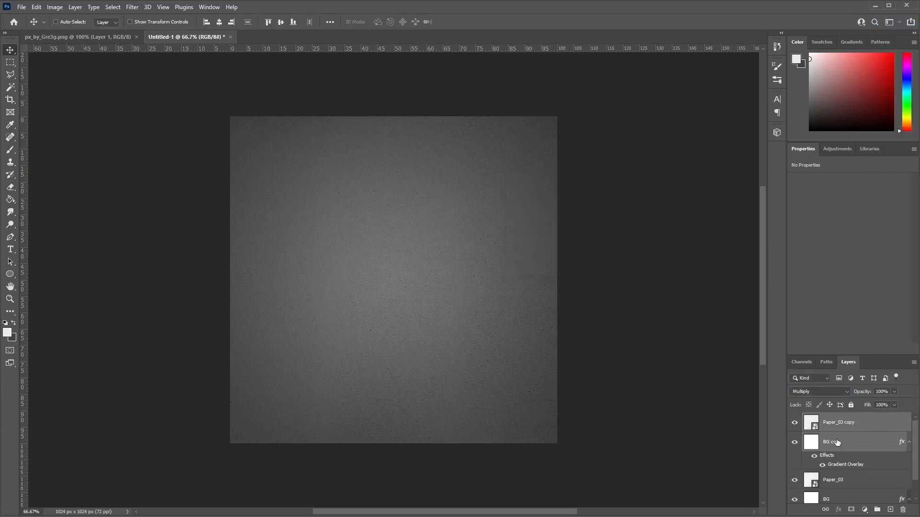
right_click(827, 422)
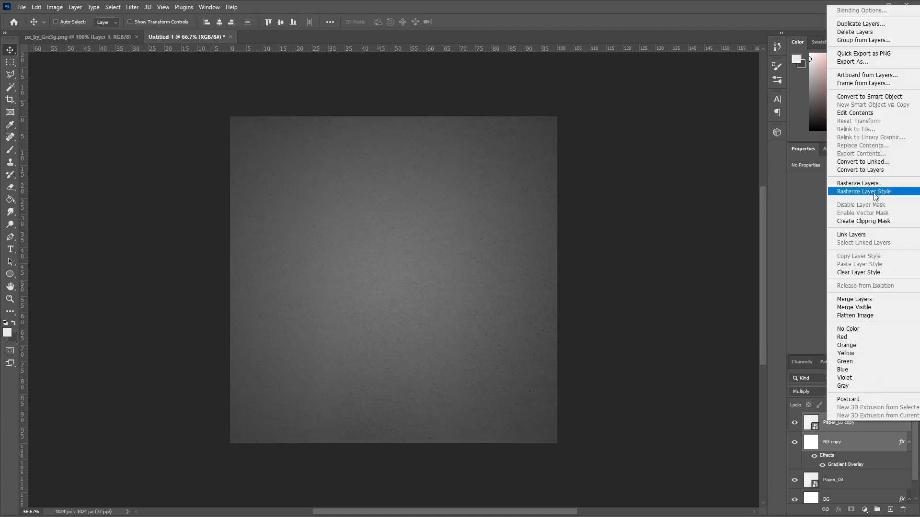
left_click(849, 299)
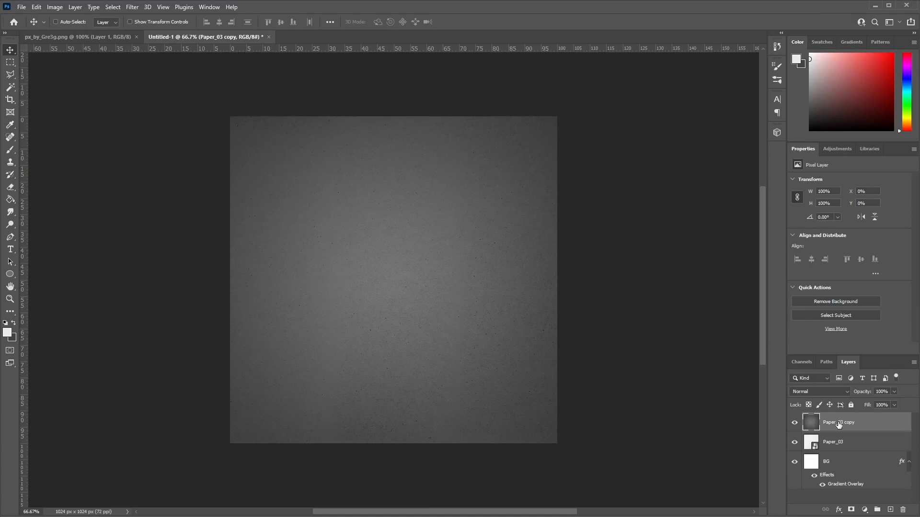
Step: Set the merged copy's blend mode to Overlay with 80% opacity and rename the layer Overlay
left_click(832, 391)
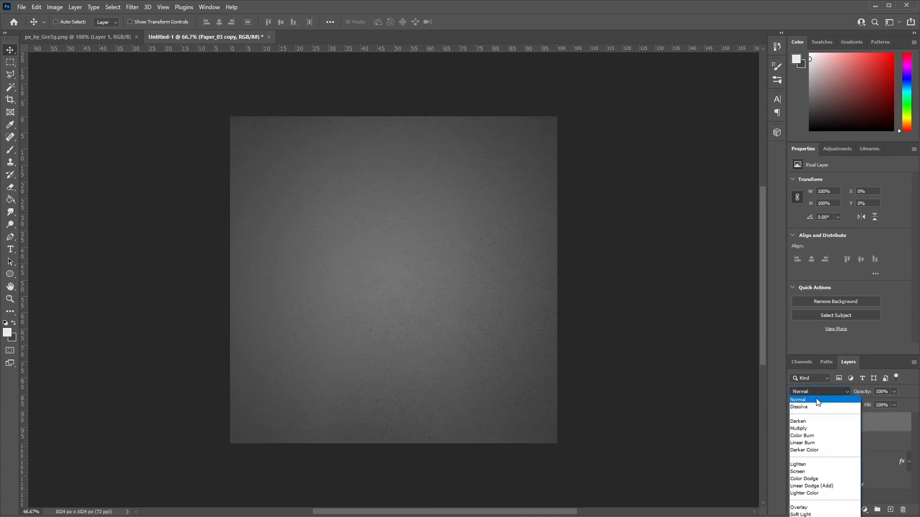
left_click(819, 509)
left_click(889, 391)
type("80")
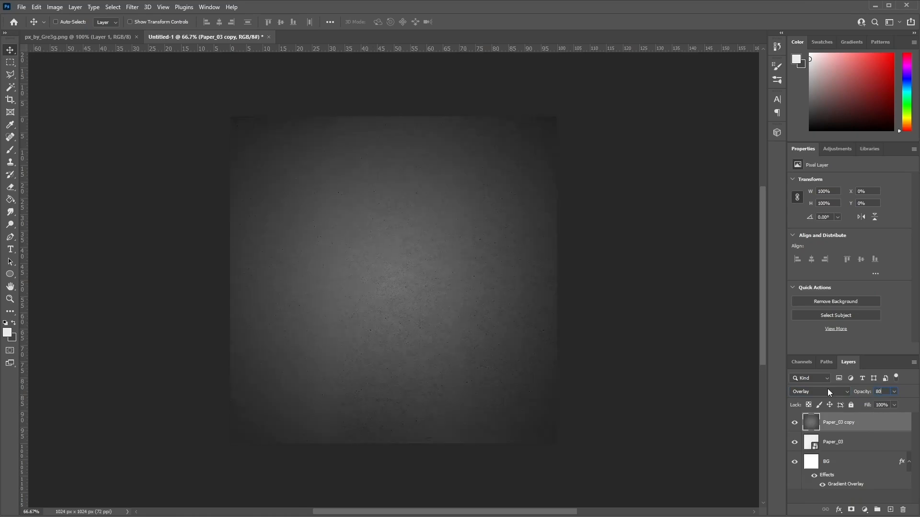
double_click(836, 425)
type("Overlay")
key("Return")
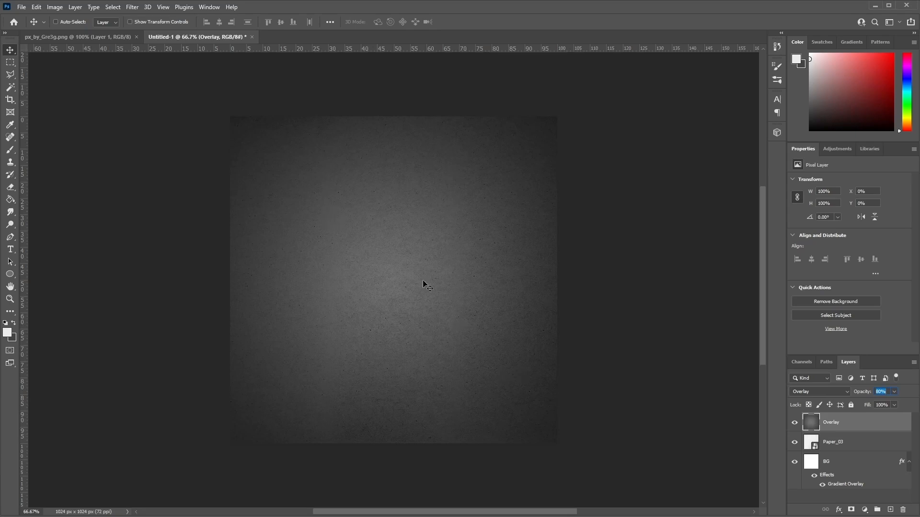
key("Return")
Step: Add centred two-line text reading ALL and DAY on the canvas in spinweradC Bold at 300 pt
left_click(11, 253)
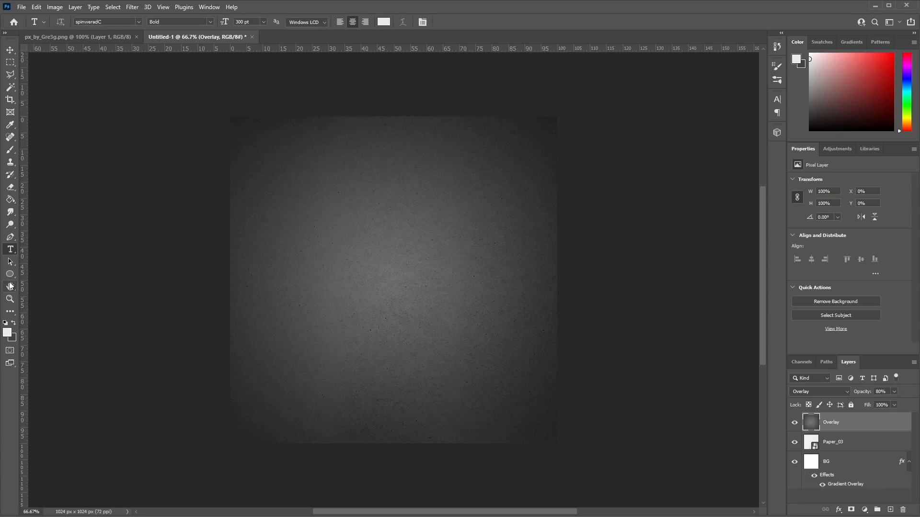
left_click(362, 246)
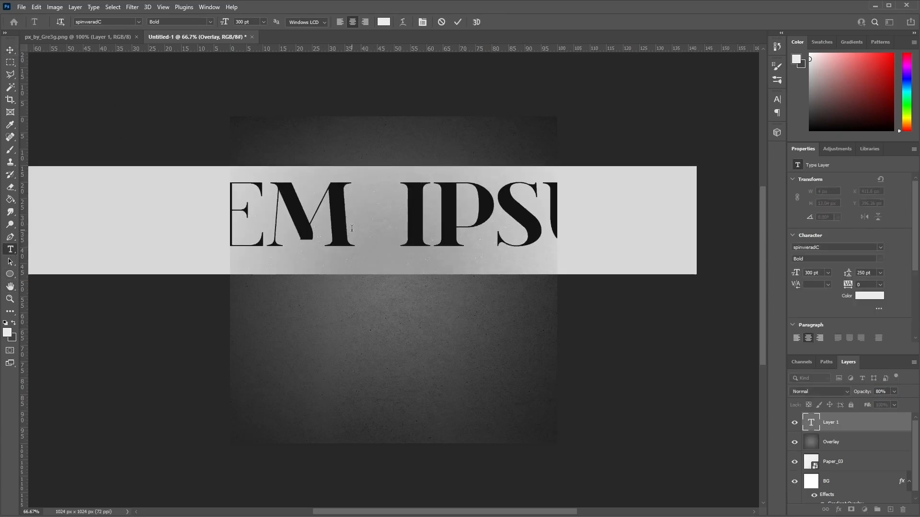
type("ALL")
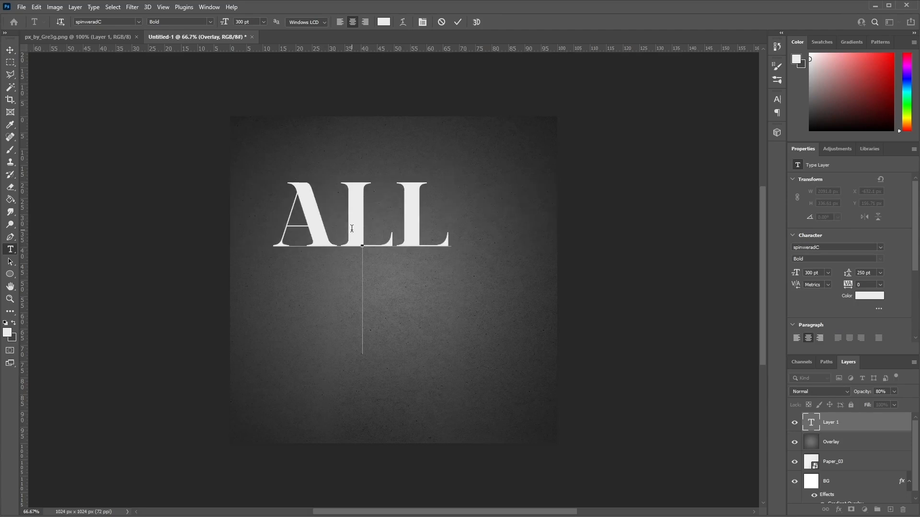
key("Return")
type("DAY")
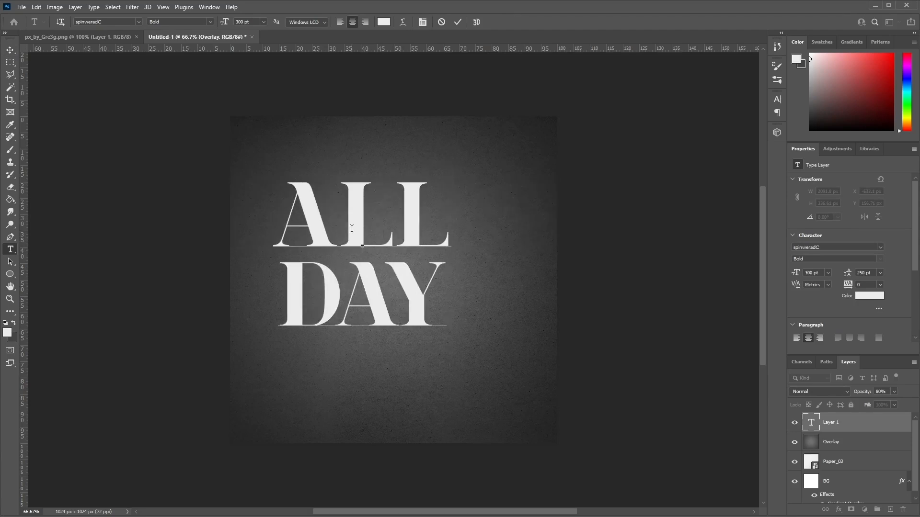
Step: Change the ALL DAY text colour to #454646 and move the text to the centre of the canvas
left_click_drag(276, 192, 476, 328)
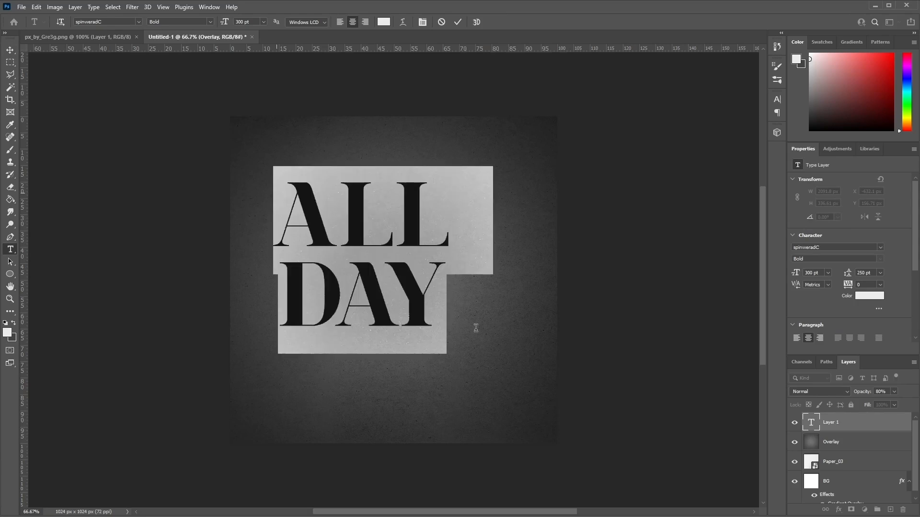
left_click(384, 22)
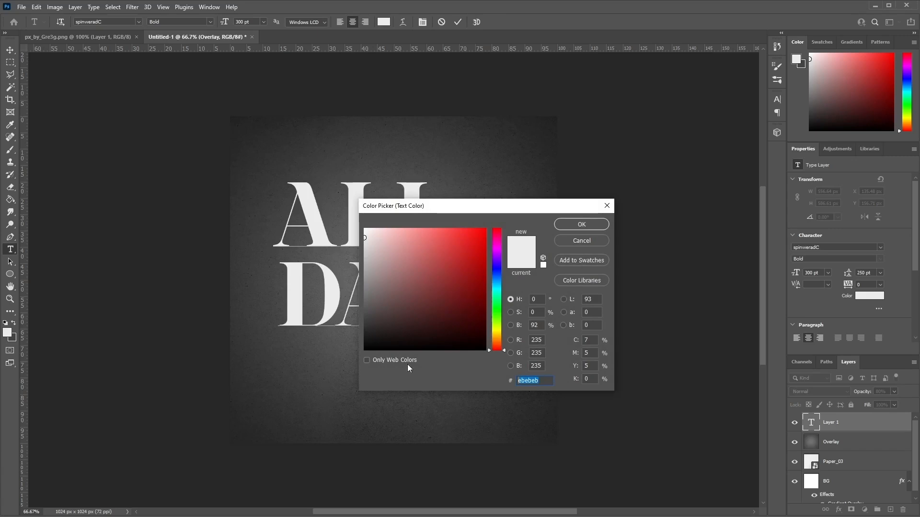
type("4546")
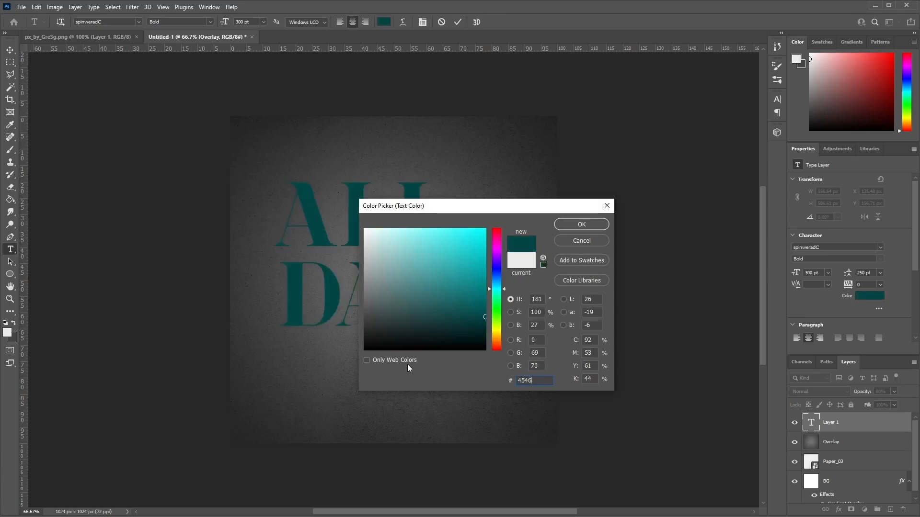
type("46")
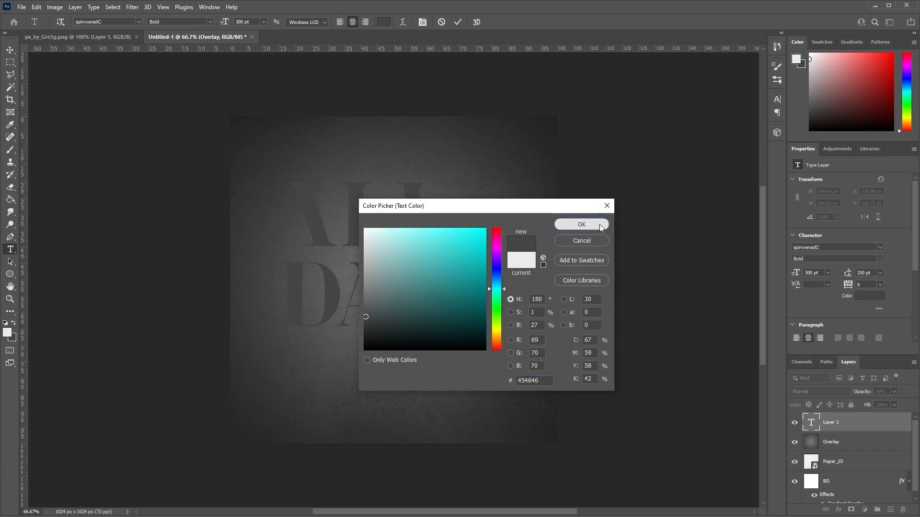
left_click(591, 224)
left_click(10, 50)
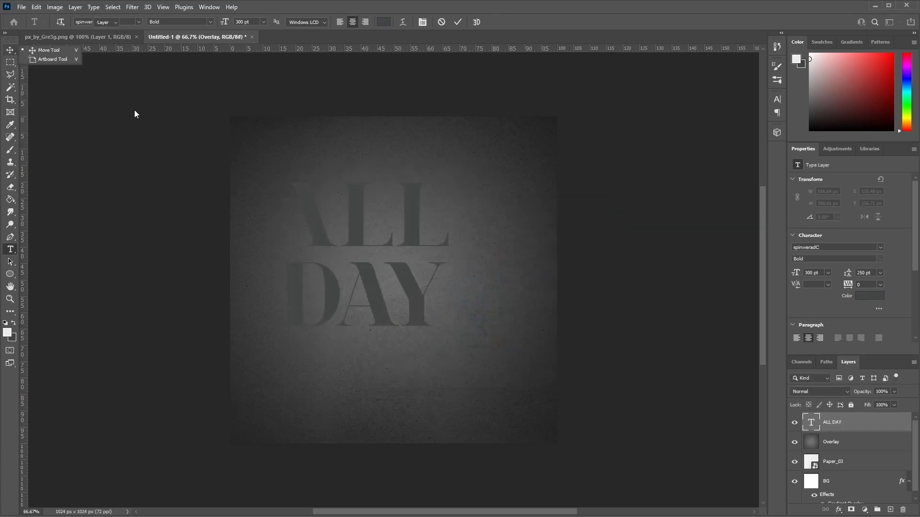
left_click_drag(405, 239, 438, 254)
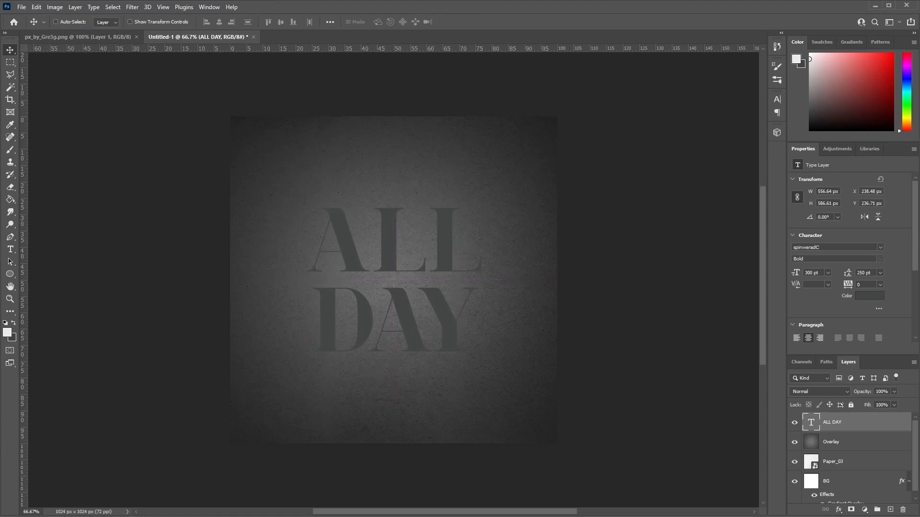
Step: Duplicate the ALL DAY text layer and set the copy's fill to 0%
right_click(830, 424)
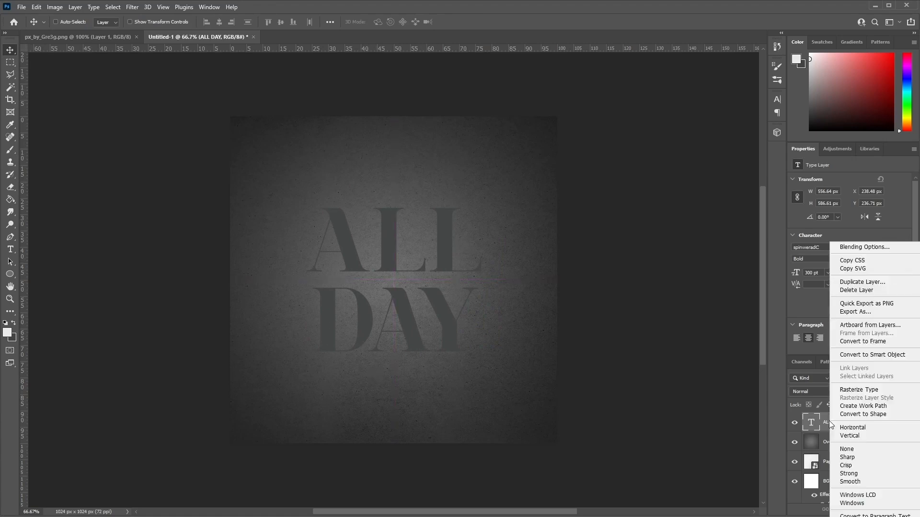
left_click(849, 282)
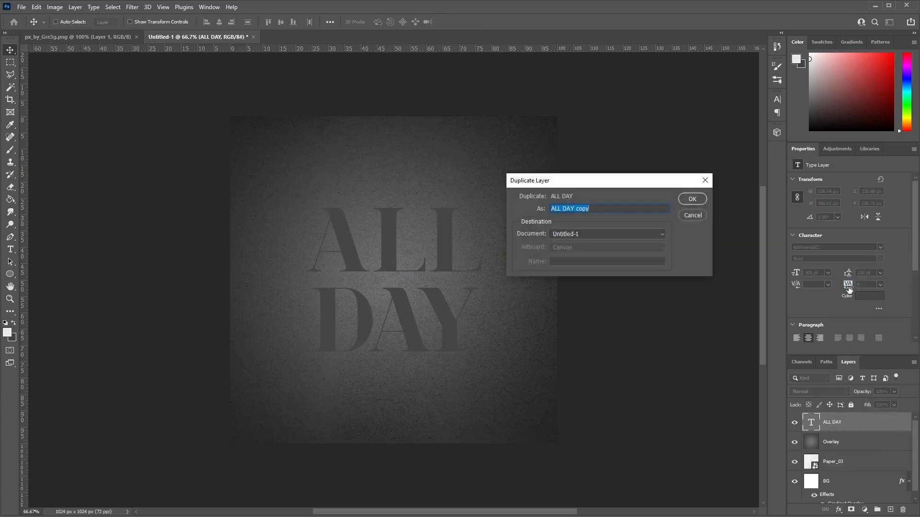
left_click(692, 199)
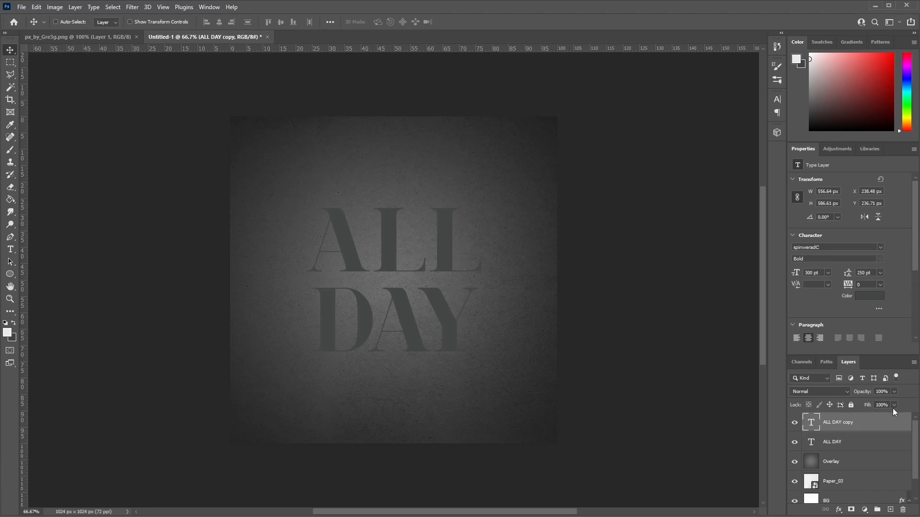
left_click_drag(893, 415, 849, 416)
left_click(868, 433)
Step: Add a black Multiply drop shadow to the original ALL DAY layer with 75% opacity, 120° angle, 35 px distance and 50 px size
left_click(857, 442)
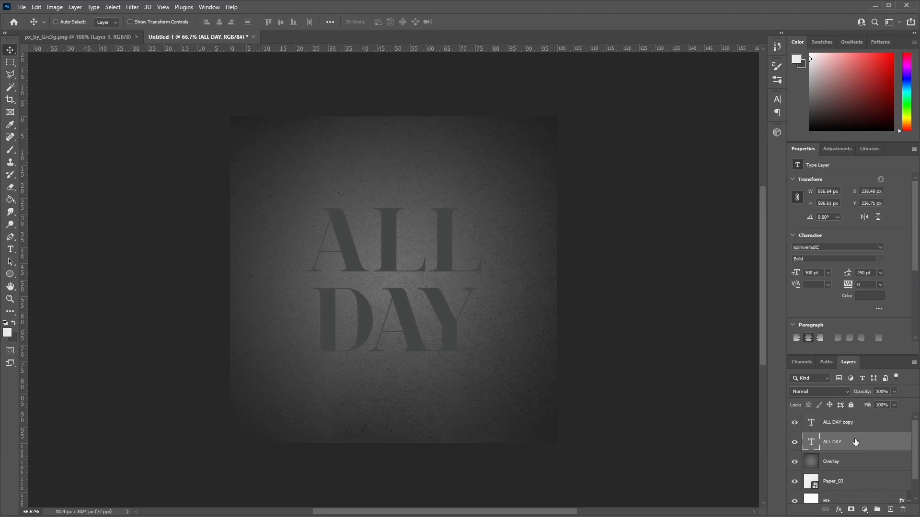
double_click(855, 442)
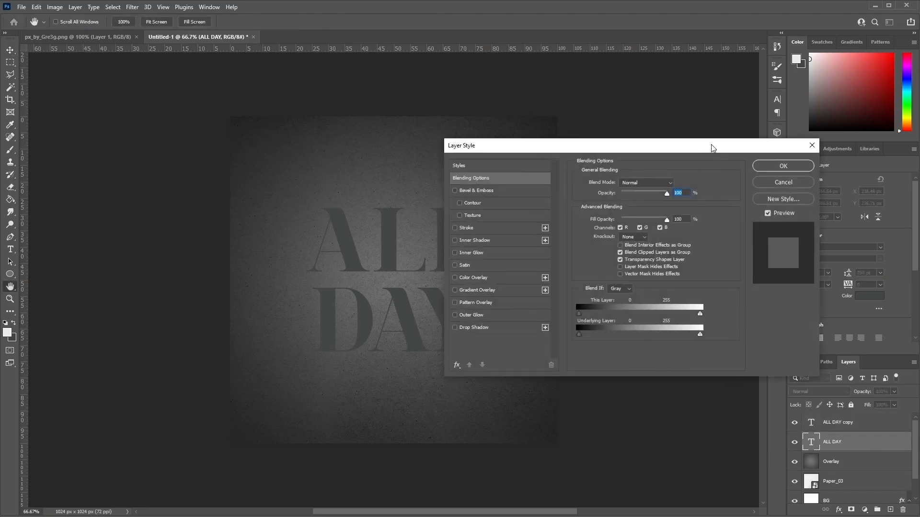
left_click_drag(712, 148, 680, 139)
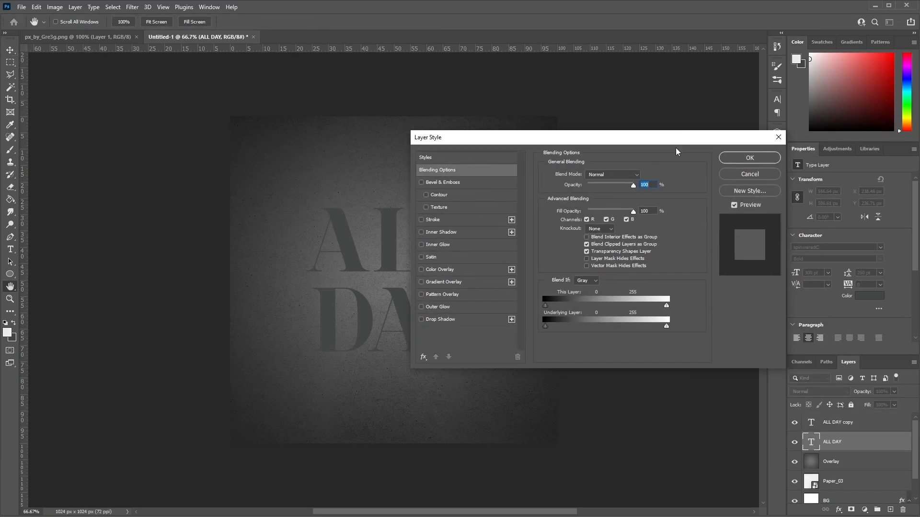
left_click(440, 320)
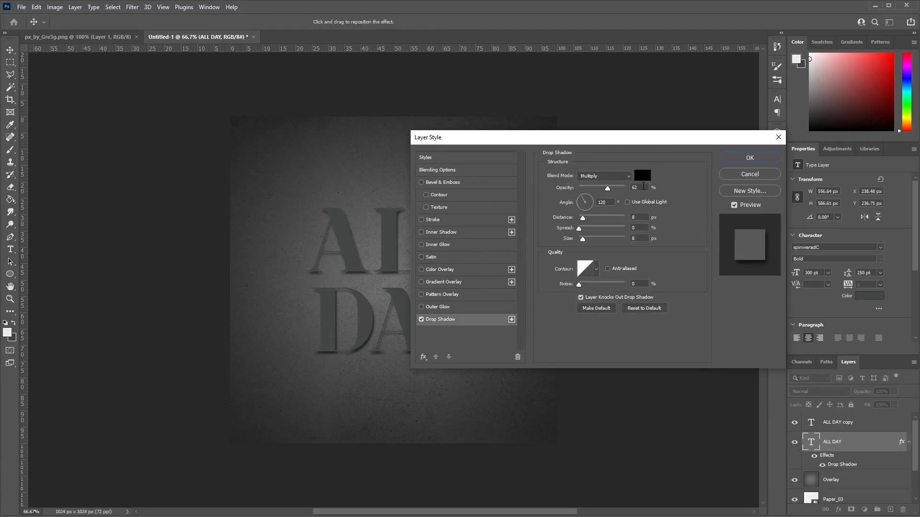
left_click(642, 187)
type("75")
left_click(640, 218)
type("35")
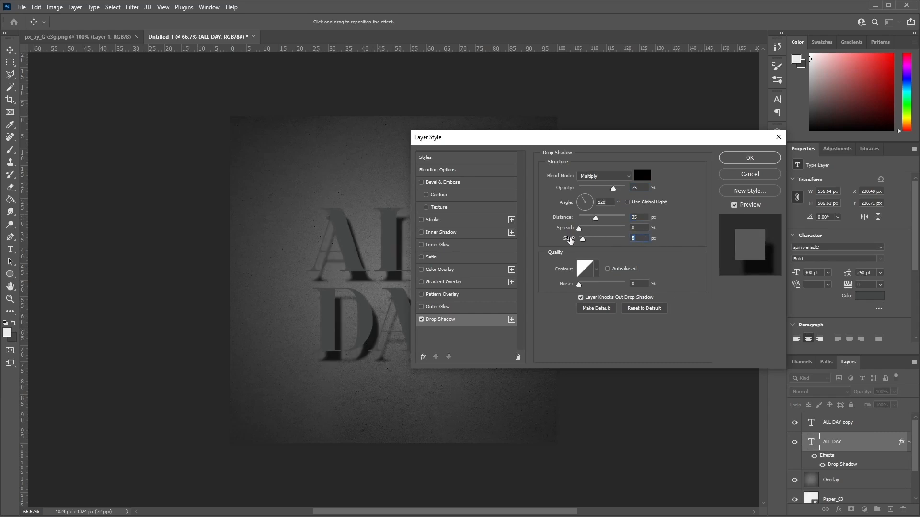
left_click_drag(570, 239, 839, 229)
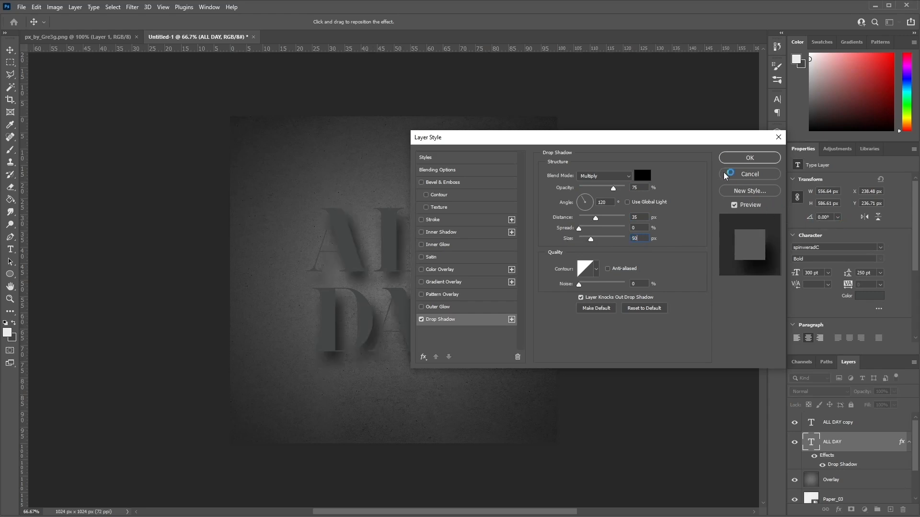
left_click_drag(518, 141, 623, 164)
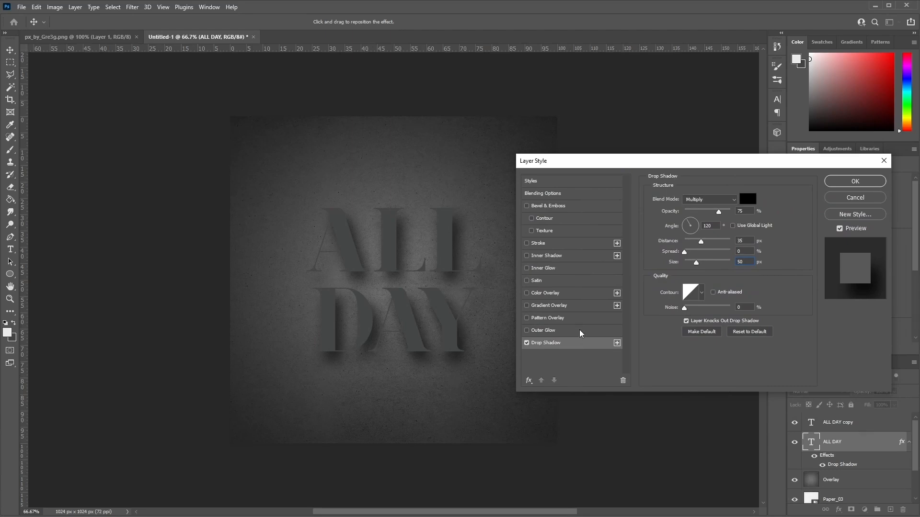
left_click(845, 187)
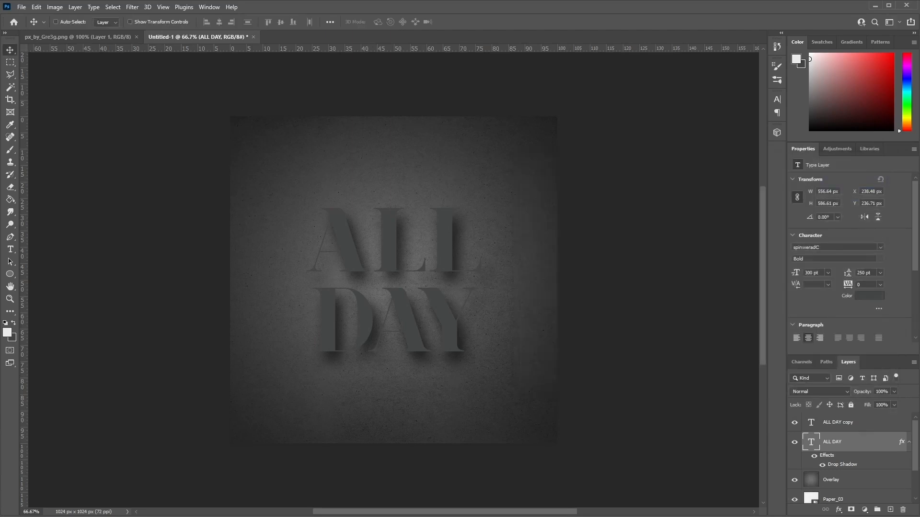
Step: Add a Bevel & Emboss effect to the ALL DAY copy layer: smooth Inner Bevel, 100% depth, 10 px size and Vivid Light highlight
left_click(853, 426)
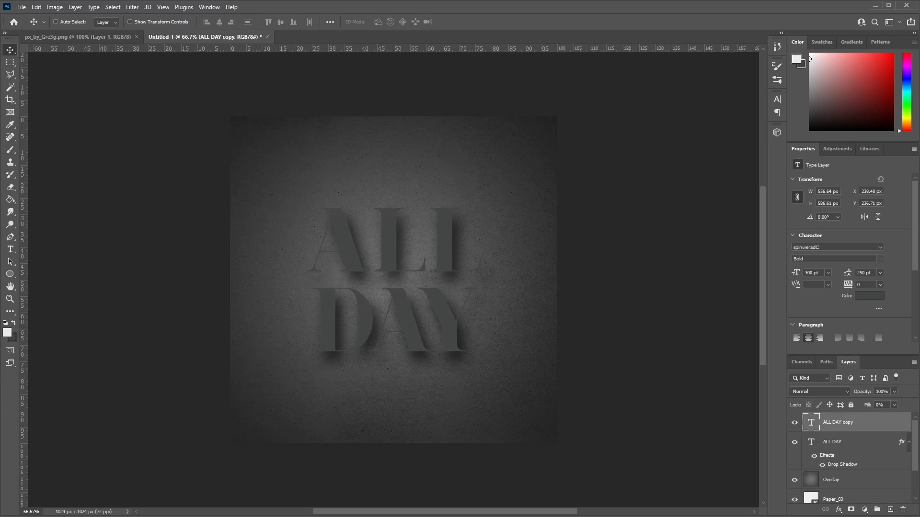
double_click(868, 424)
left_click_drag(744, 163, 627, 113)
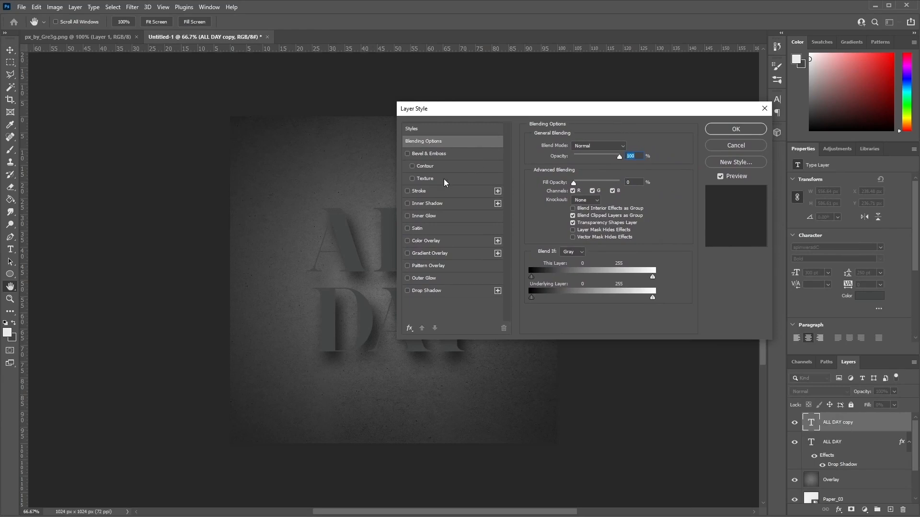
left_click(418, 156)
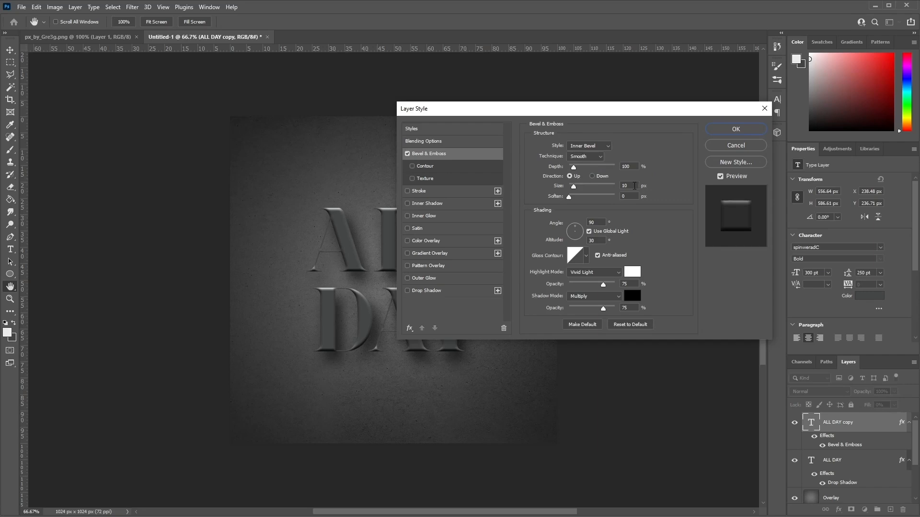
Step: Set the bevel's shading angle to -169° and its altitude to 64°
left_click(560, 197)
key("Tab")
type("-169")
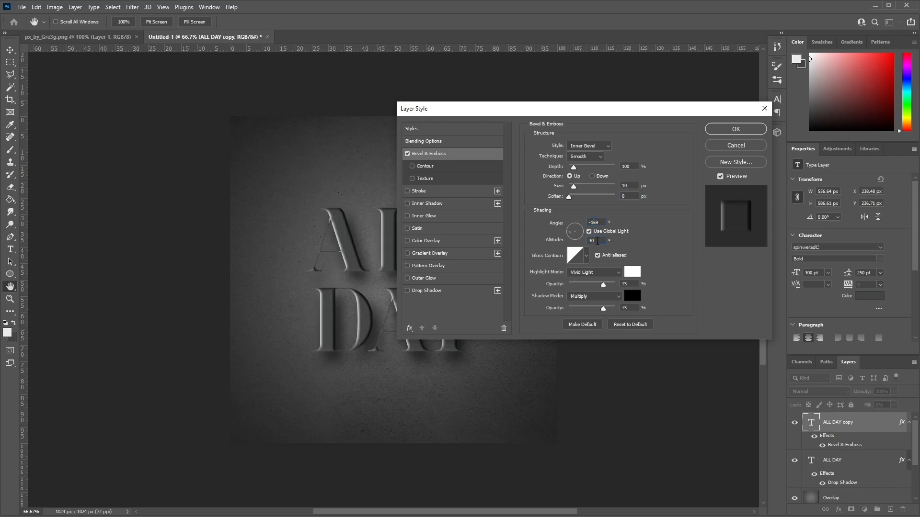
key("Tab")
type("64")
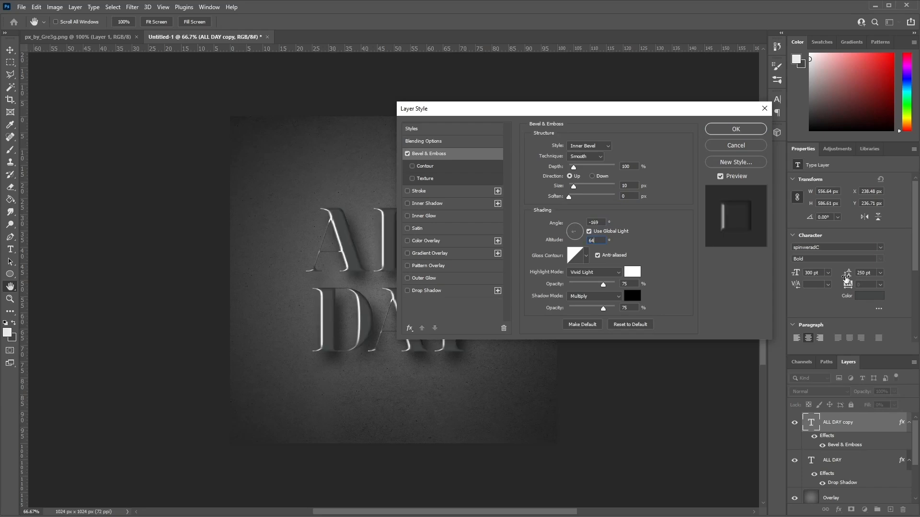
Step: Turn off global light for the bevel with a 90° angle and 30° altitude, and enable its Contour and dark grid-pattern Texture
left_click(589, 232)
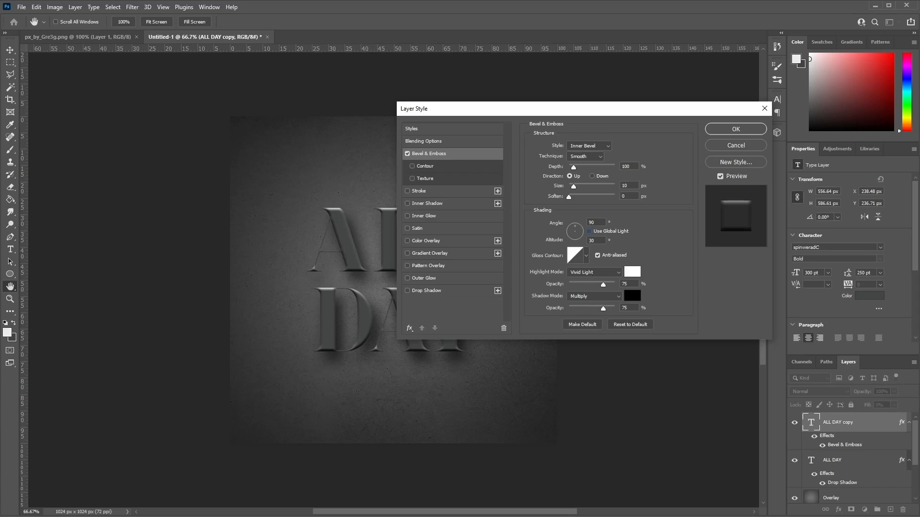
left_click(426, 165)
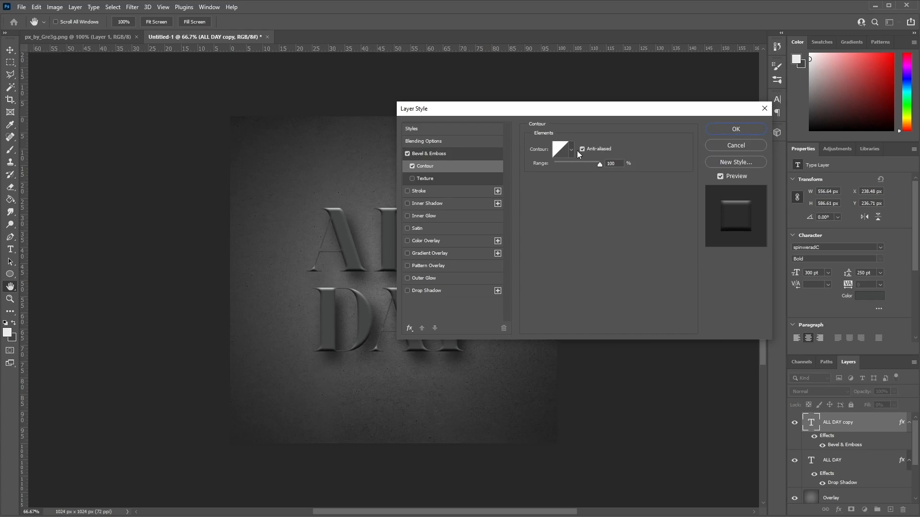
left_click(438, 179)
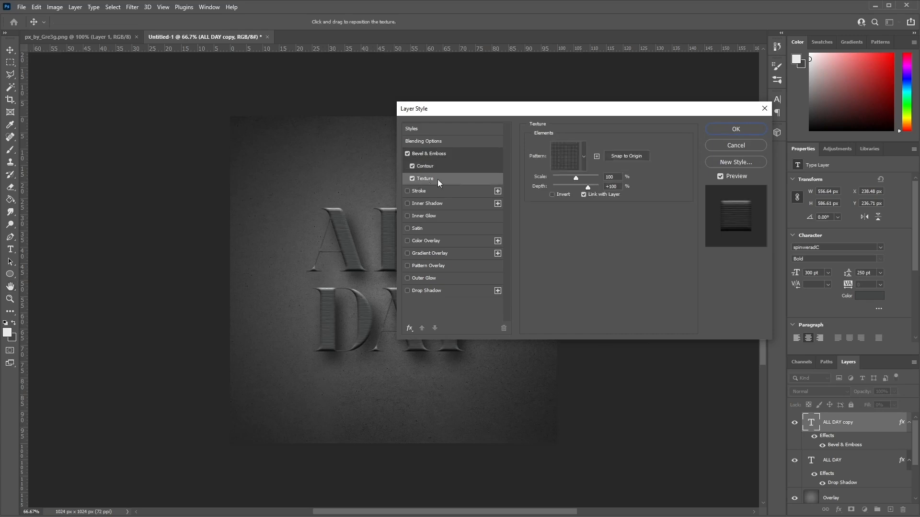
left_click(584, 156)
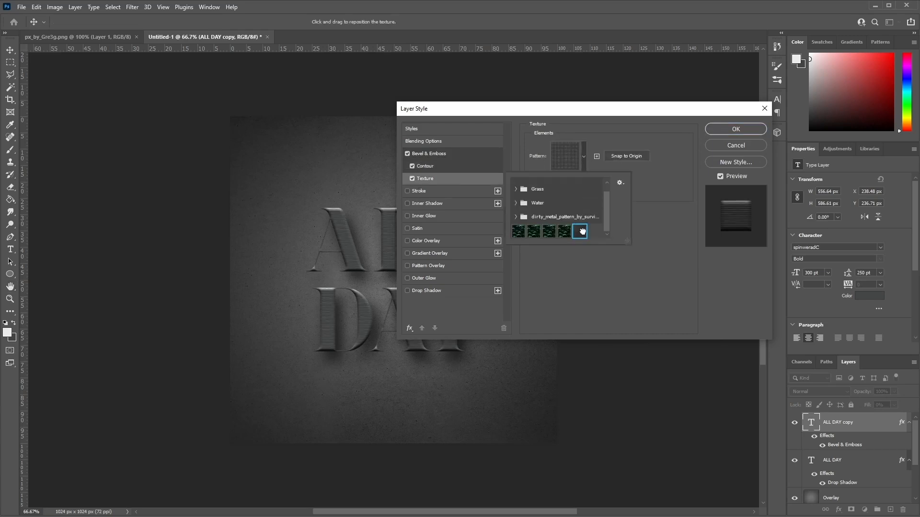
left_click(643, 216)
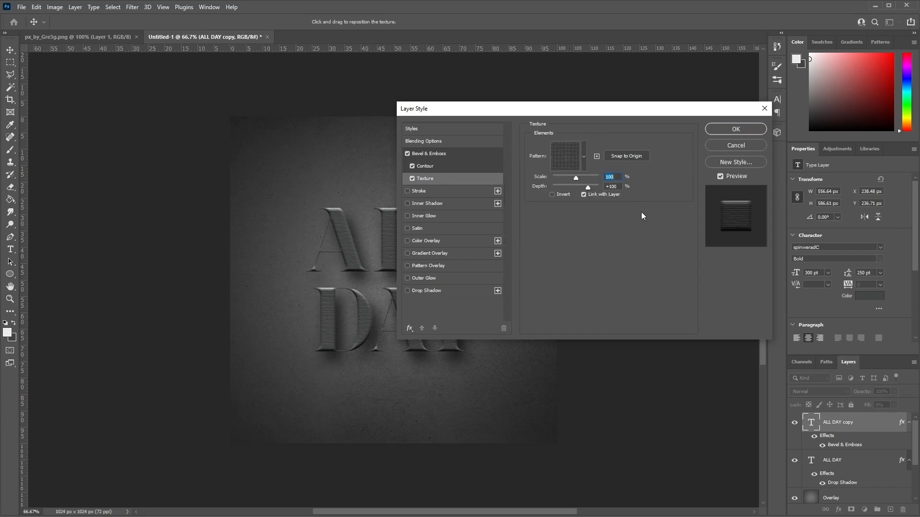
left_click(736, 129)
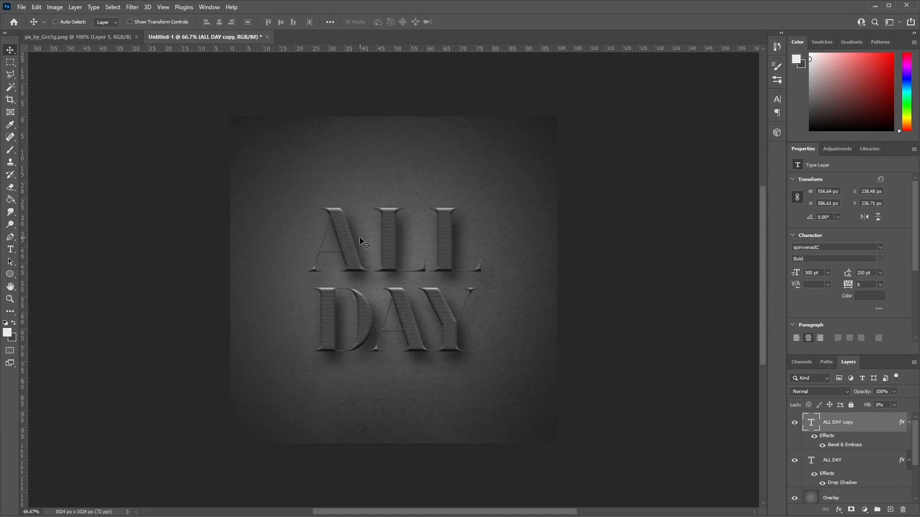
Step: Try to define the whole px_by_Gre3g.png image as a pattern
left_click(40, 38)
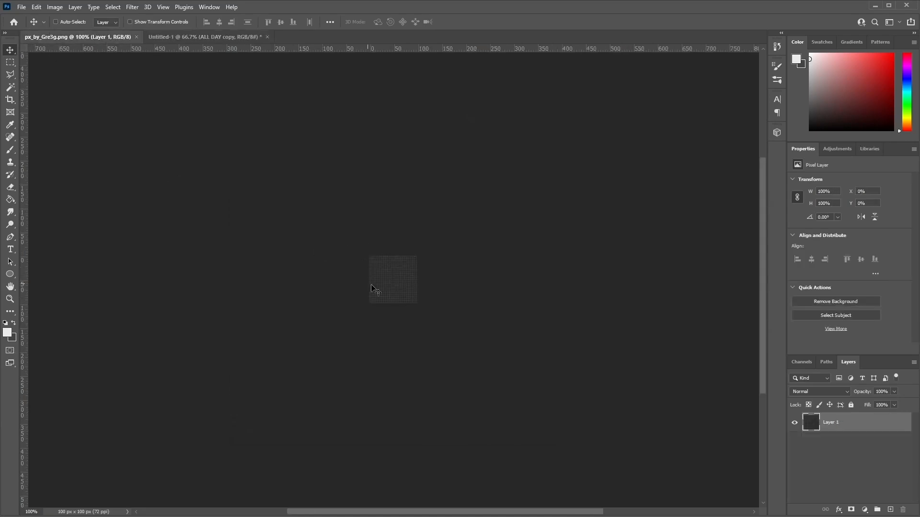
left_click(10, 63)
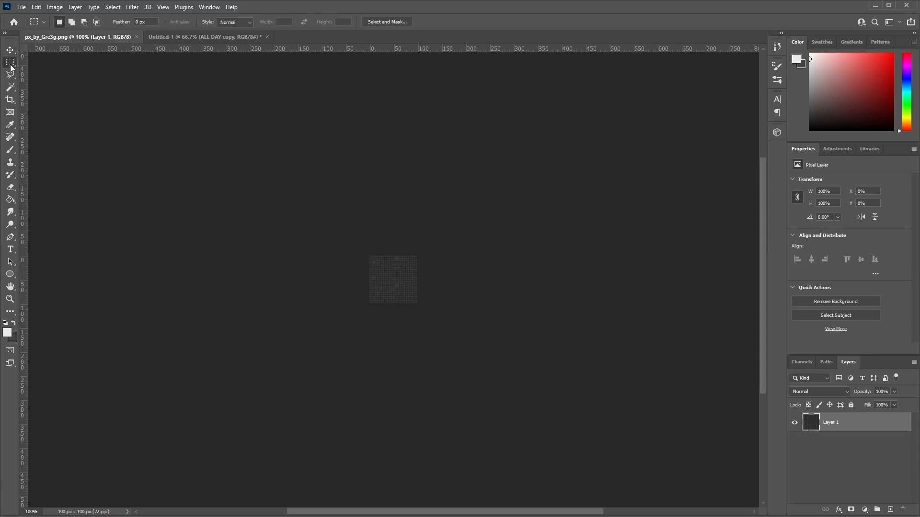
left_click_drag(323, 226, 503, 379)
left_click(36, 8)
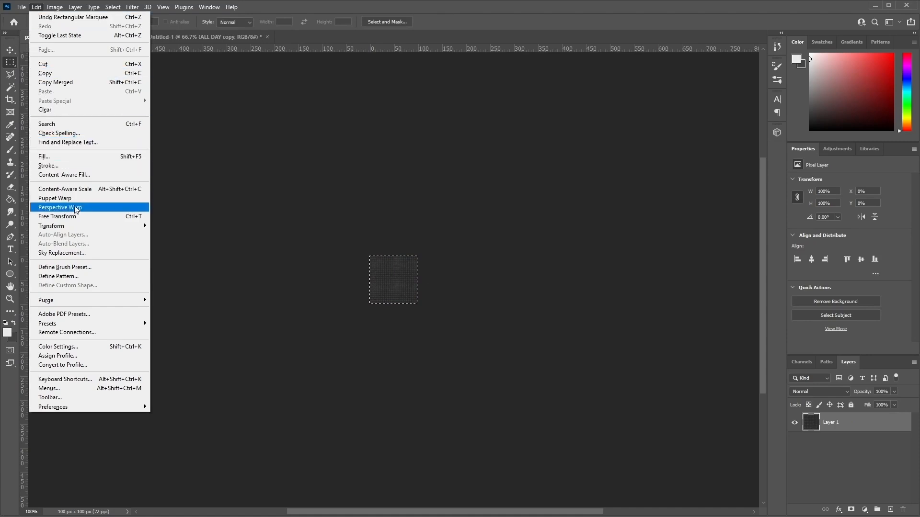
left_click(70, 277)
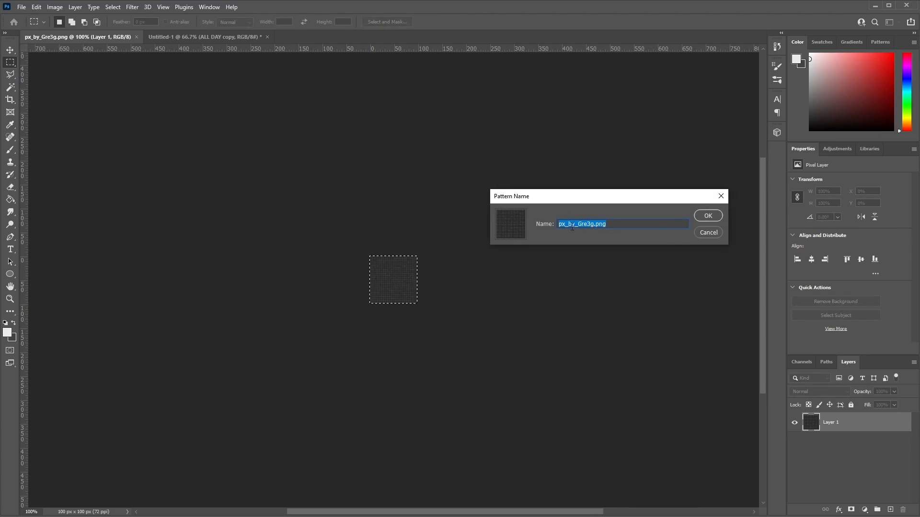
left_click(703, 233)
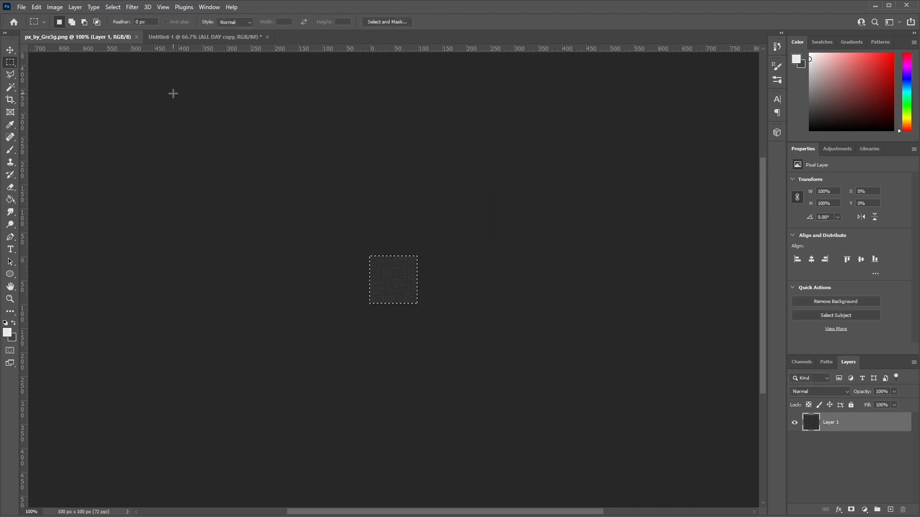
Step: Return to the Untitled-1 document and check which pattern the ALL DAY copy layer's bevel Texture uses
left_click(170, 37)
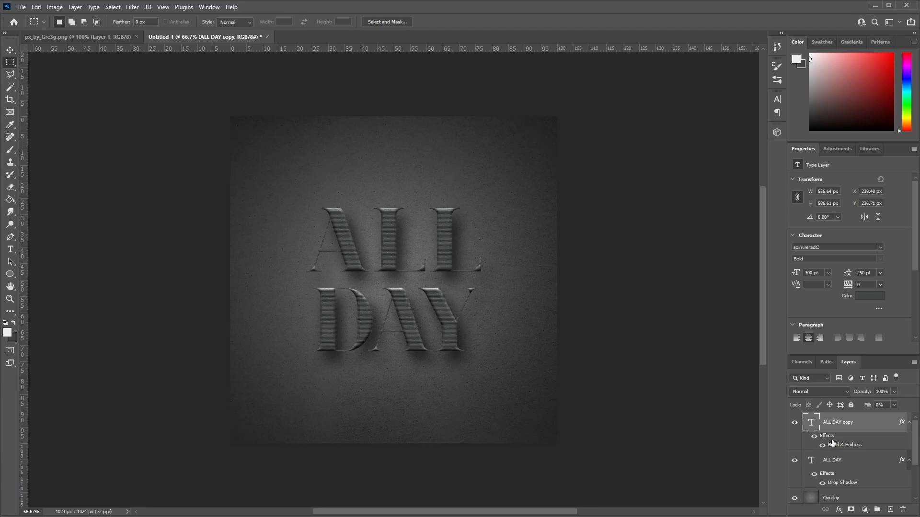
double_click(834, 445)
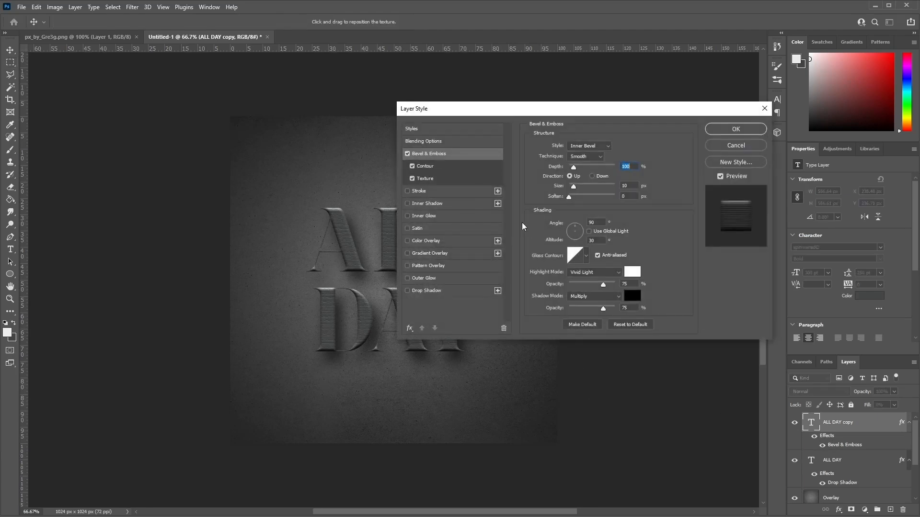
left_click(431, 179)
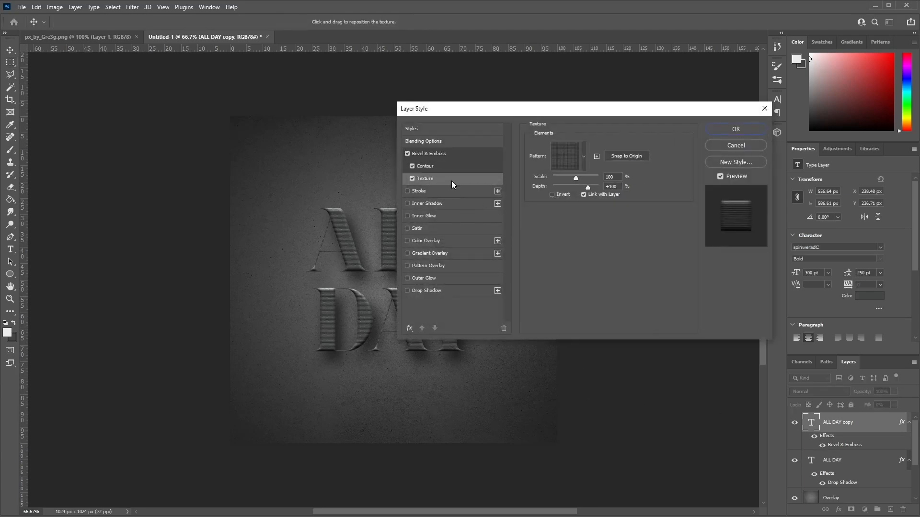
left_click(571, 160)
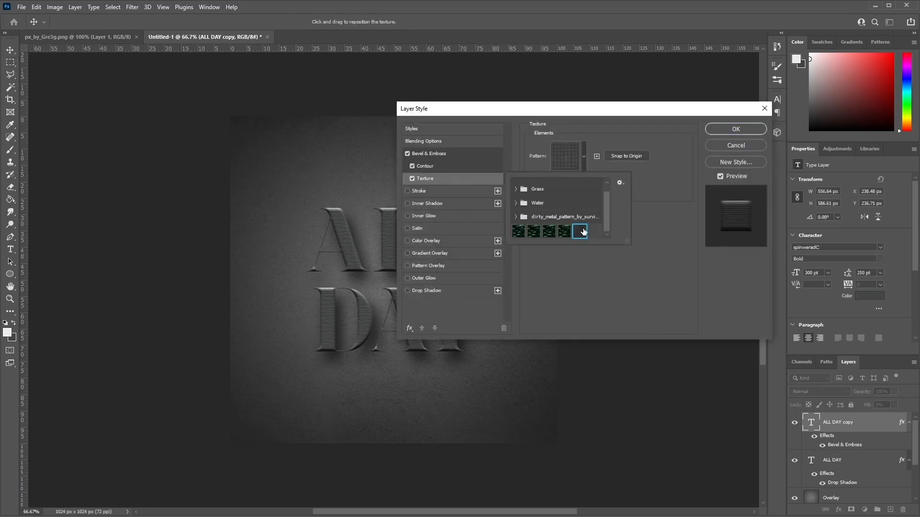
left_click(722, 133)
left_click(724, 130)
key("m")
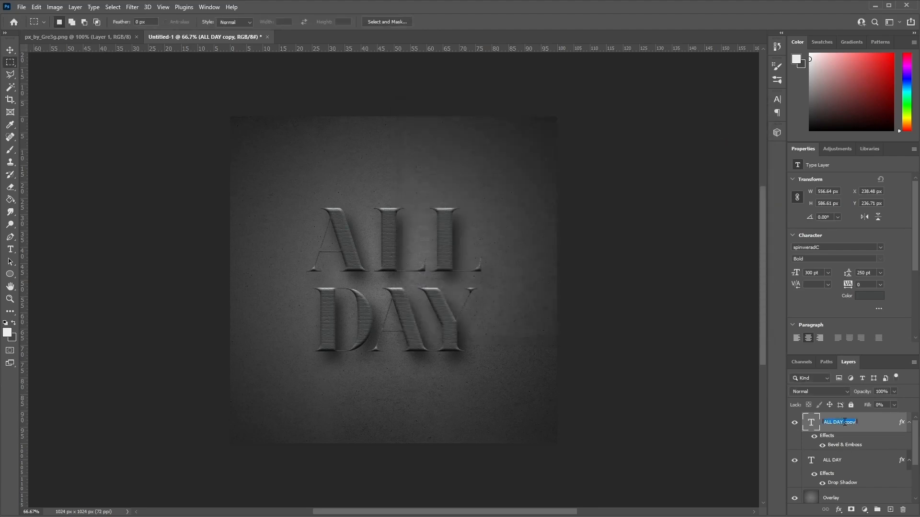
Step: Add a Stroke effect to the ALL DAY copy layer: 1 px size, Outside position, Normal blend mode and 100% opacity
double_click(872, 422)
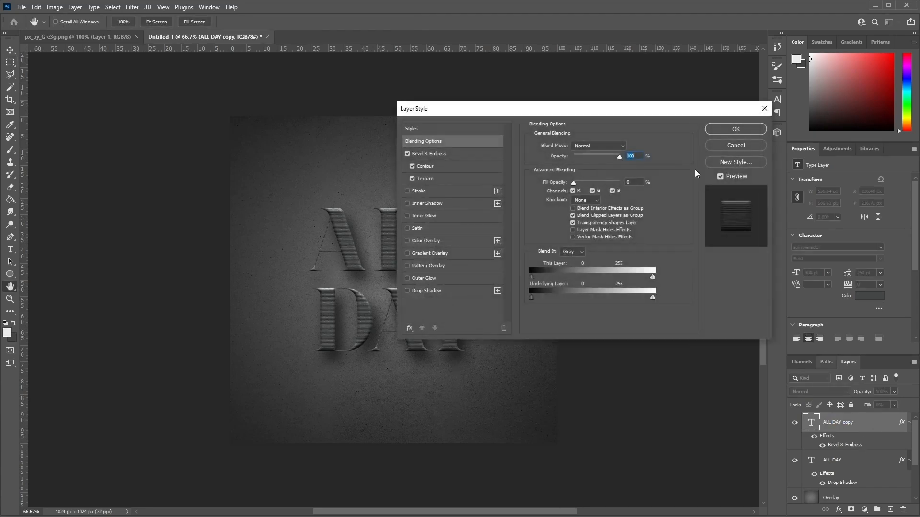
left_click_drag(657, 108, 612, 115)
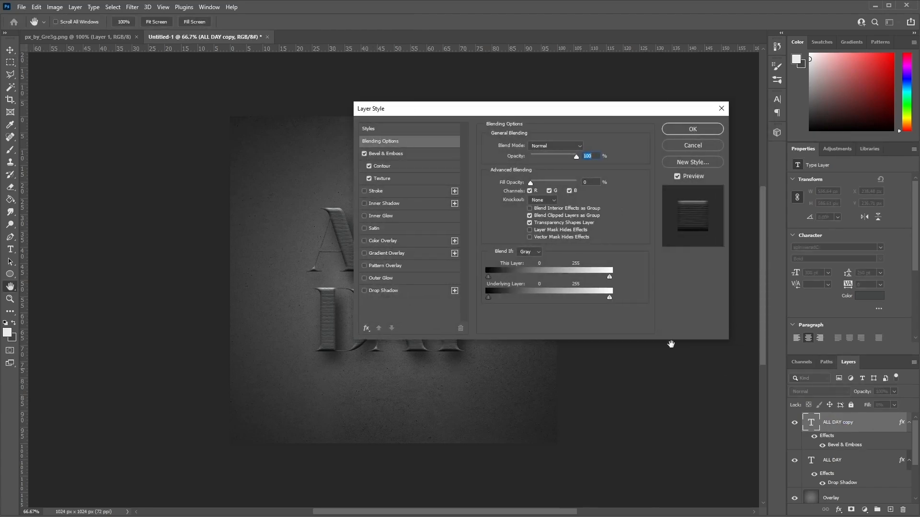
left_click(375, 191)
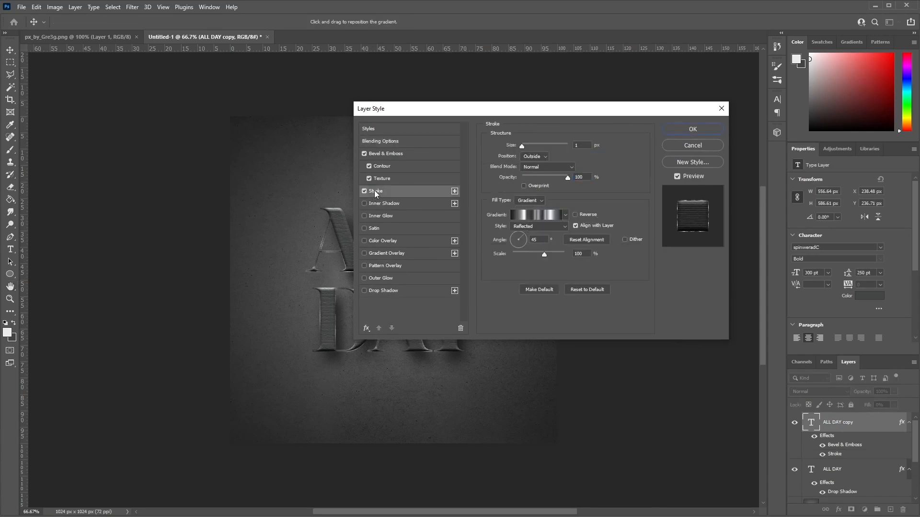
left_click_drag(613, 114, 663, 121)
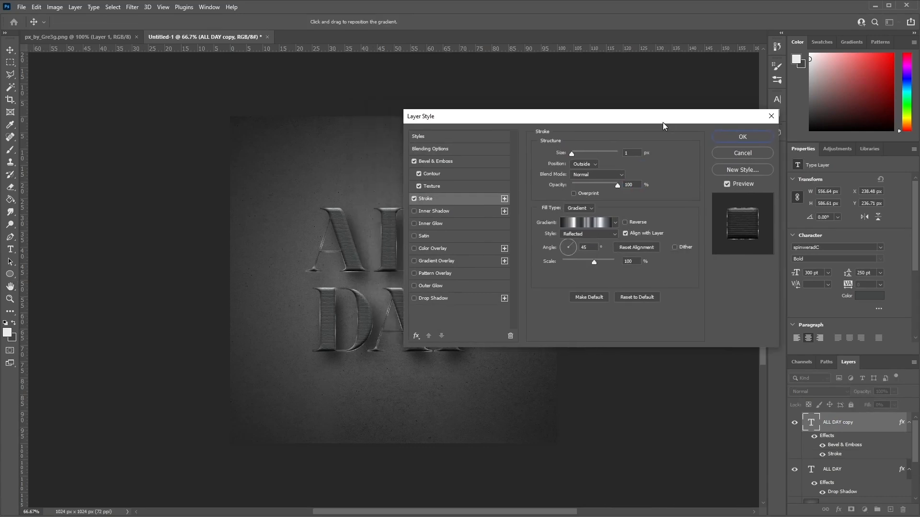
left_click(585, 165)
left_click(585, 176)
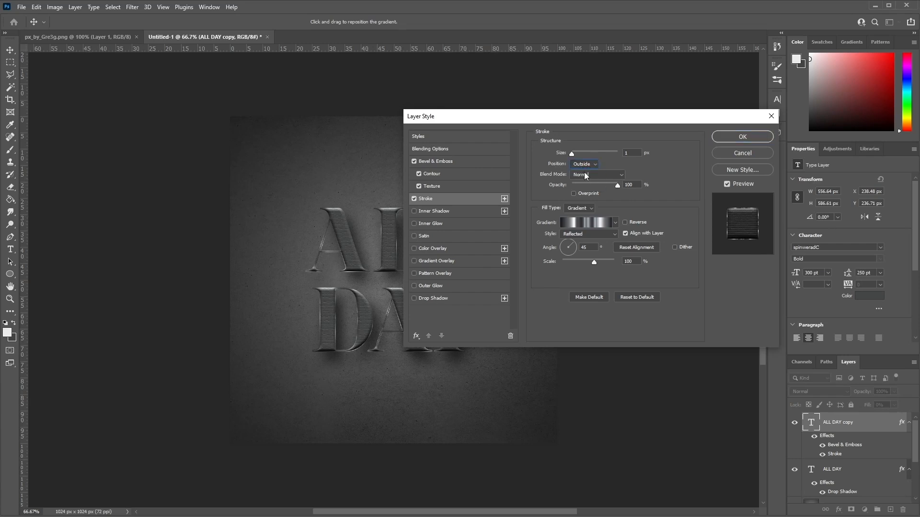
left_click(617, 175)
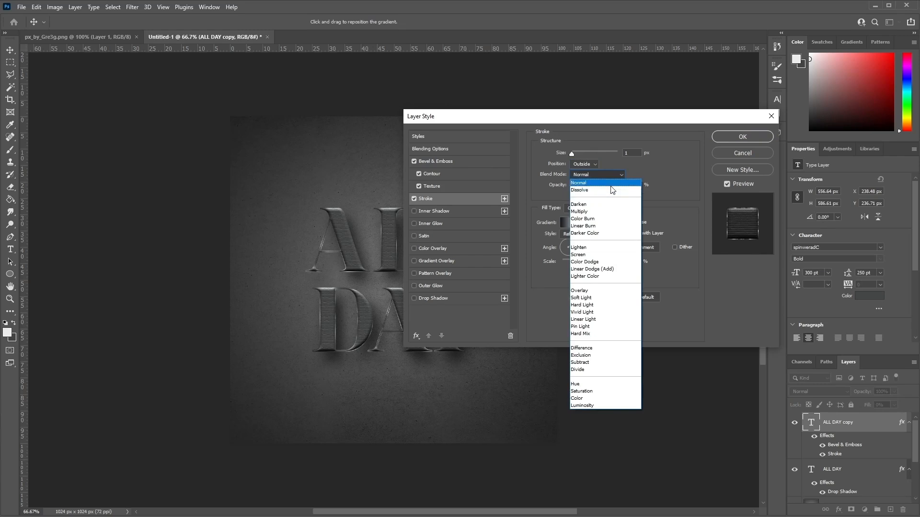
left_click(611, 186)
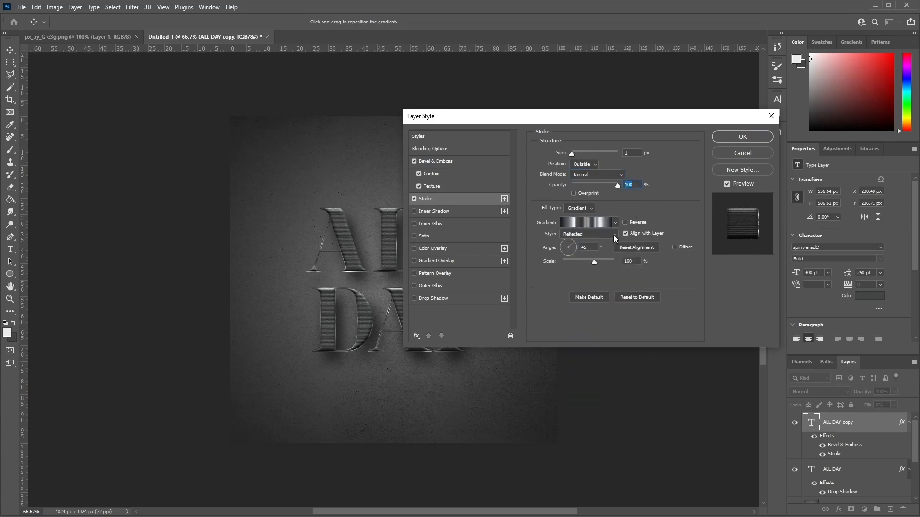
Step: Use a gradient fill for the stroke, expand the RS_Chrome preset group and show the gradient presets as text only
left_click(569, 209)
left_click(588, 224)
left_click_drag(752, 188, 756, 243)
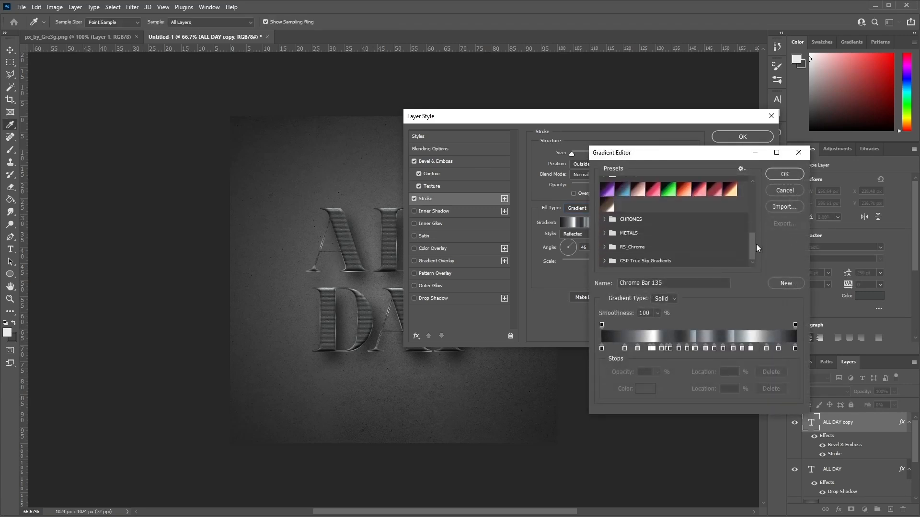
left_click(628, 249)
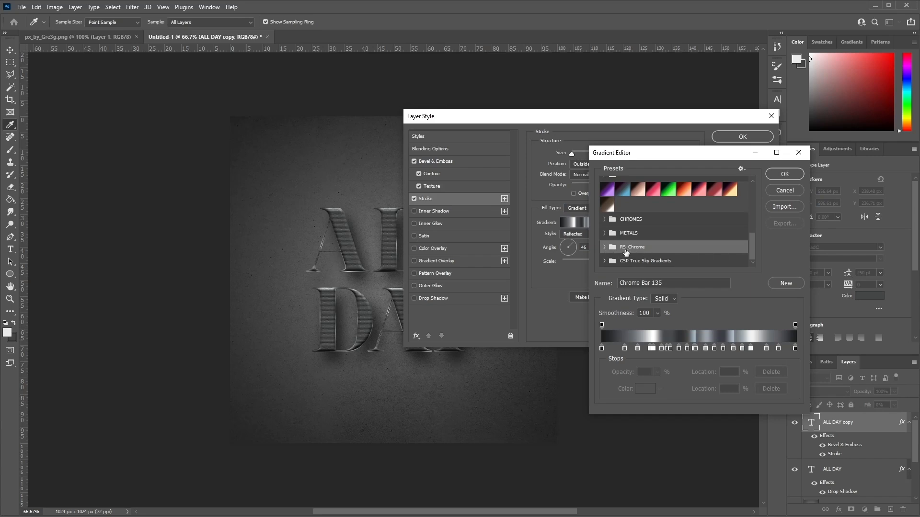
left_click(604, 248)
scroll(661, 252, "down", 1)
scroll(662, 252, "down", 1)
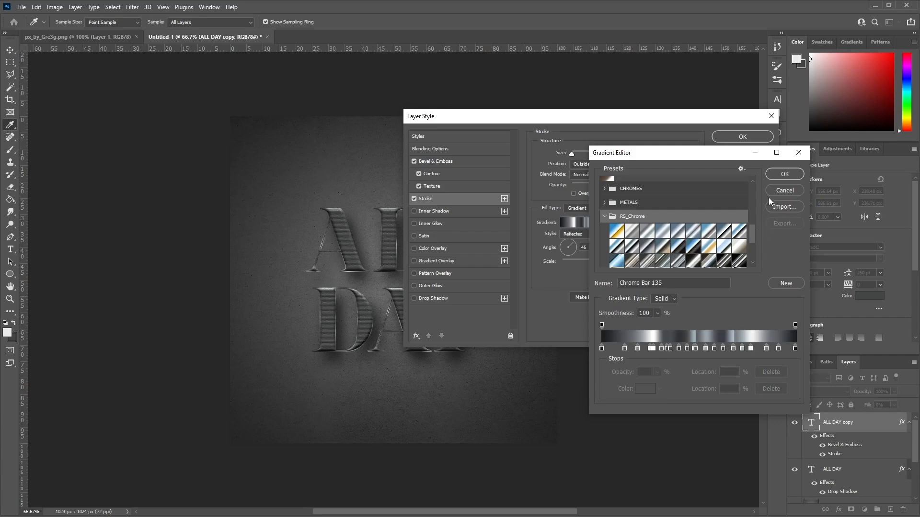
left_click(742, 169)
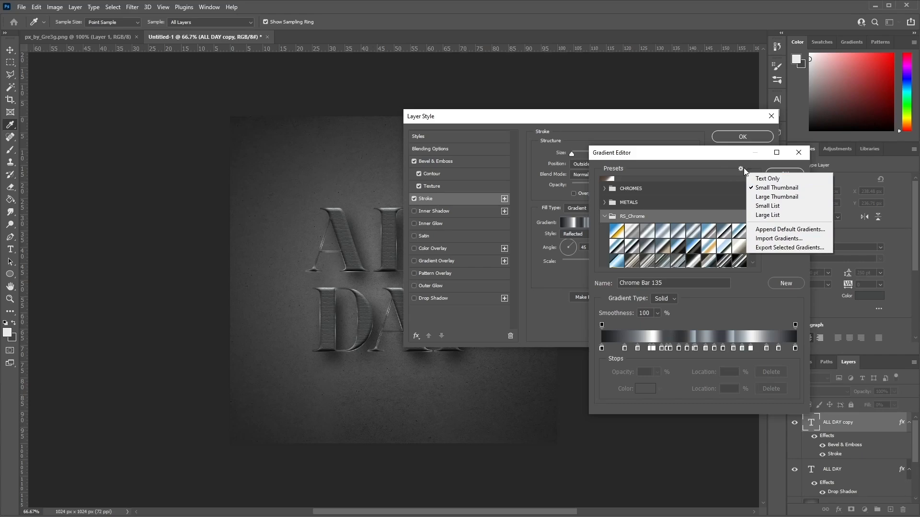
left_click(776, 178)
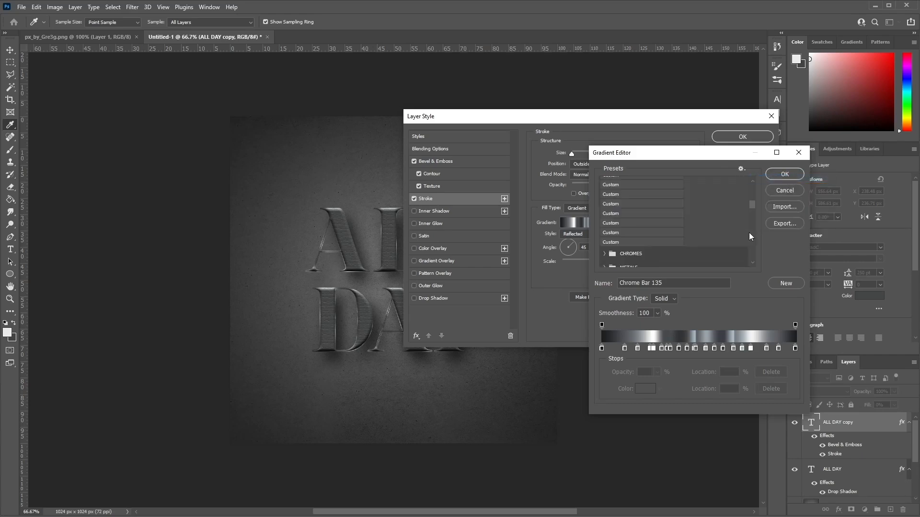
Step: Apply the Chrome Bar 135 gradient to the stroke with Reflected style, 45° angle and 100% scale
left_click_drag(752, 208, 752, 232)
scroll(642, 242, "down", 2)
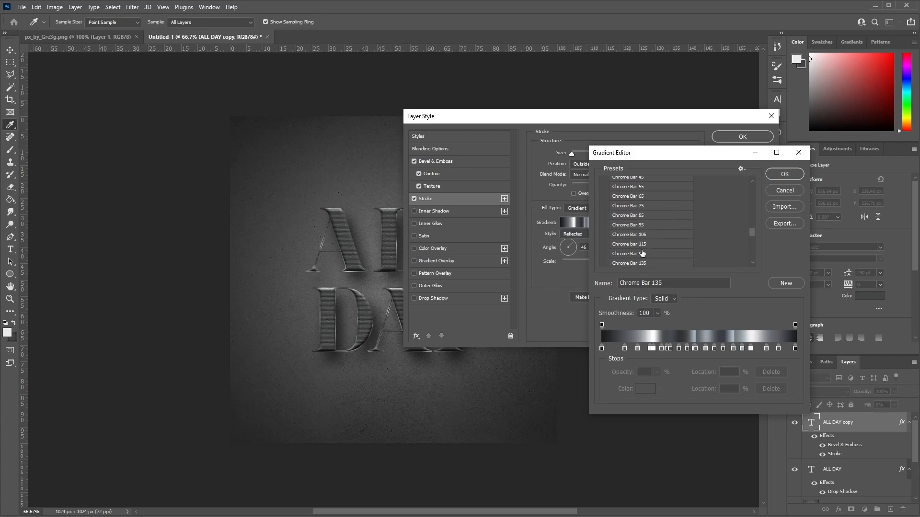
scroll(636, 264, "down", 1)
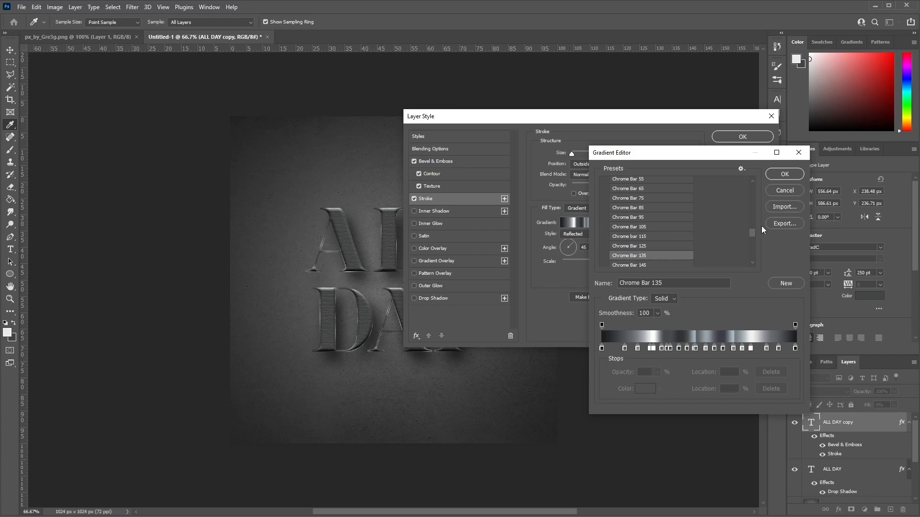
left_click(785, 175)
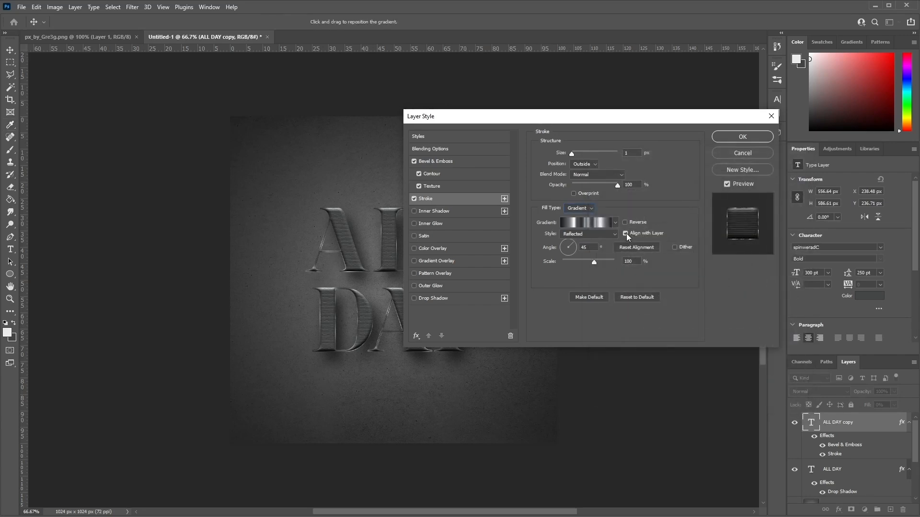
left_click(606, 235)
left_click(596, 266)
Step: Add an Inner Glow in Overlay mode with 75% opacity, 100% noise, colour f6f6f6, Softer technique, Edge source and 10 px size
left_click(436, 223)
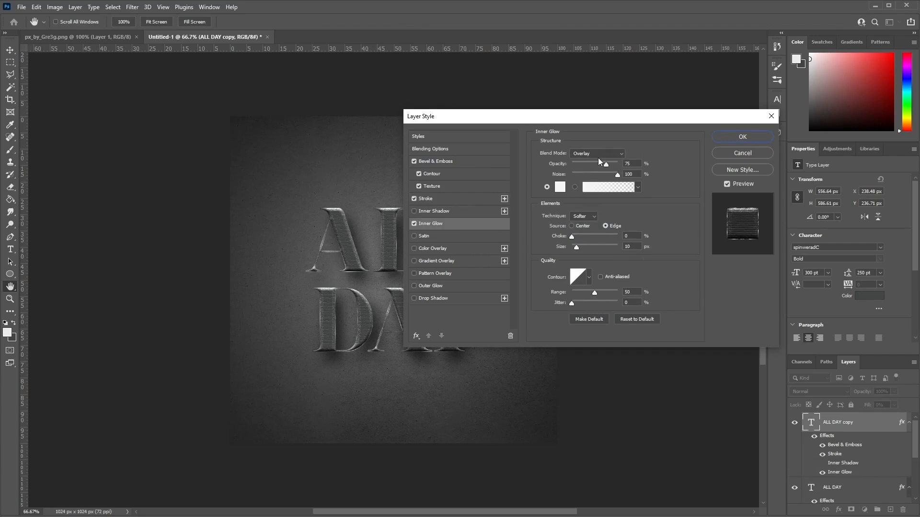
left_click(559, 187)
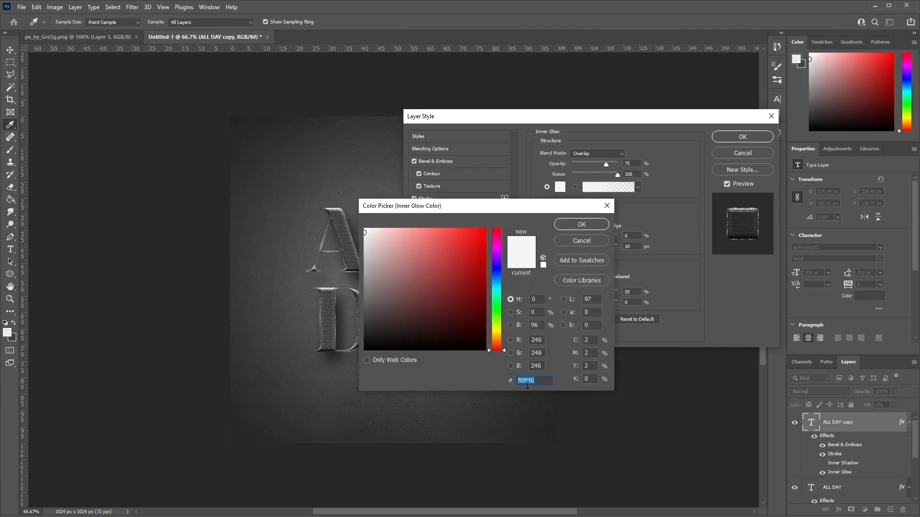
left_click(583, 225)
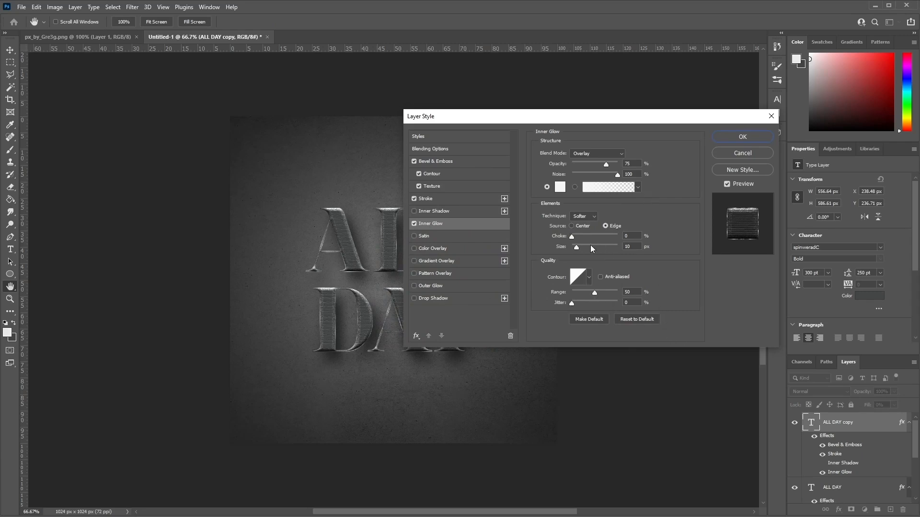
left_click(632, 246)
Step: Add a Gradient Overlay in Soft Light mode at 35% opacity, with Reflected style and the gradient reversed
left_click(414, 261)
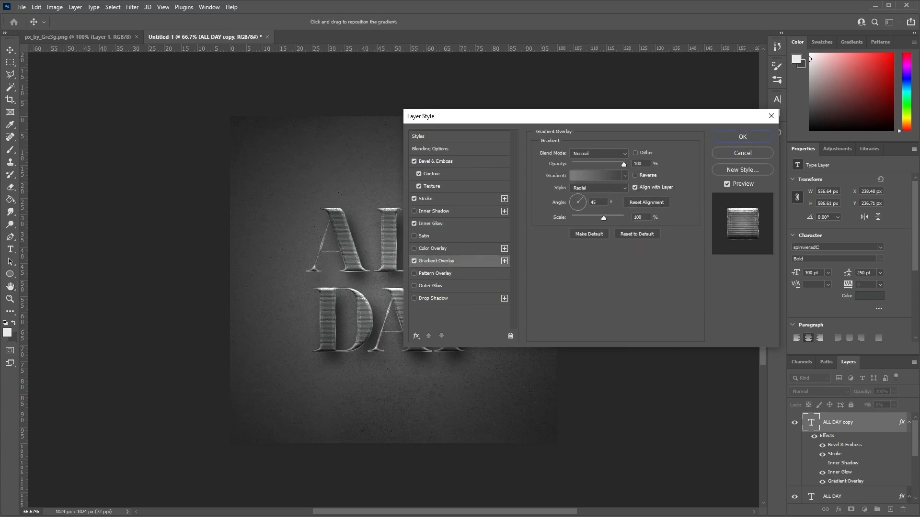
left_click(612, 151)
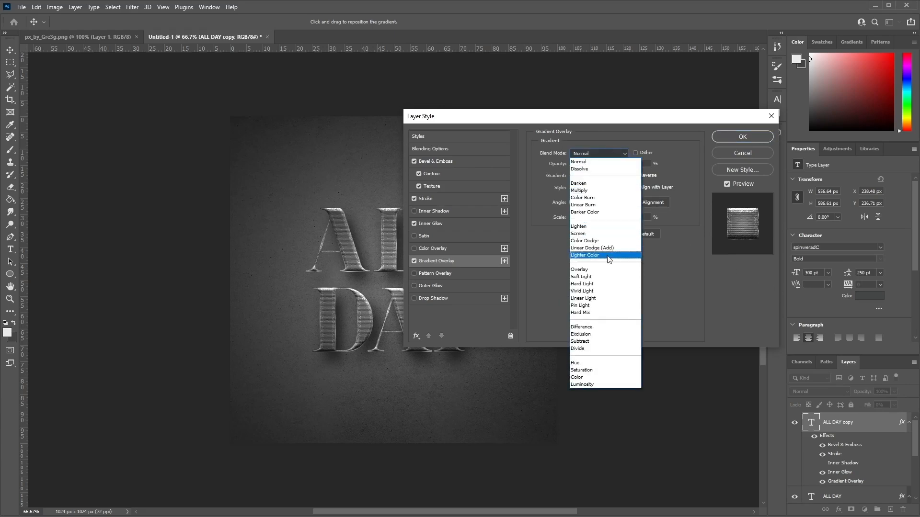
left_click(610, 276)
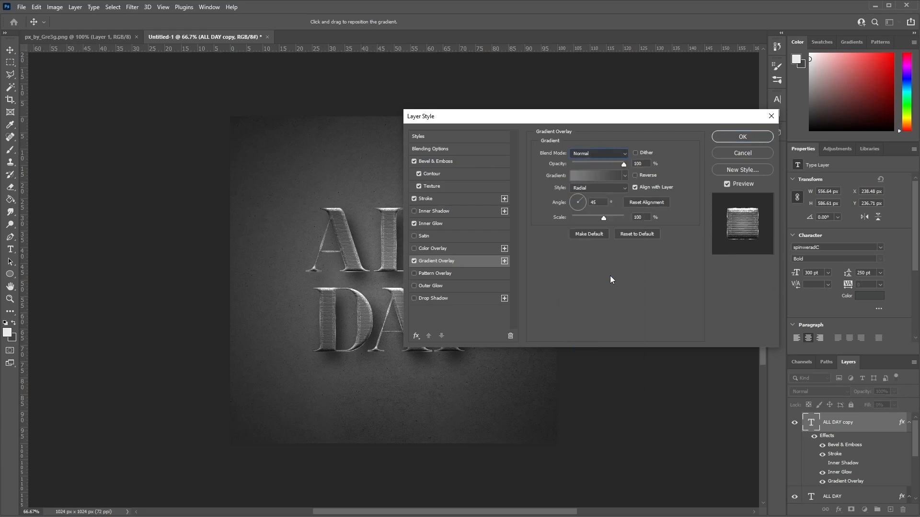
left_click(642, 164)
type("35")
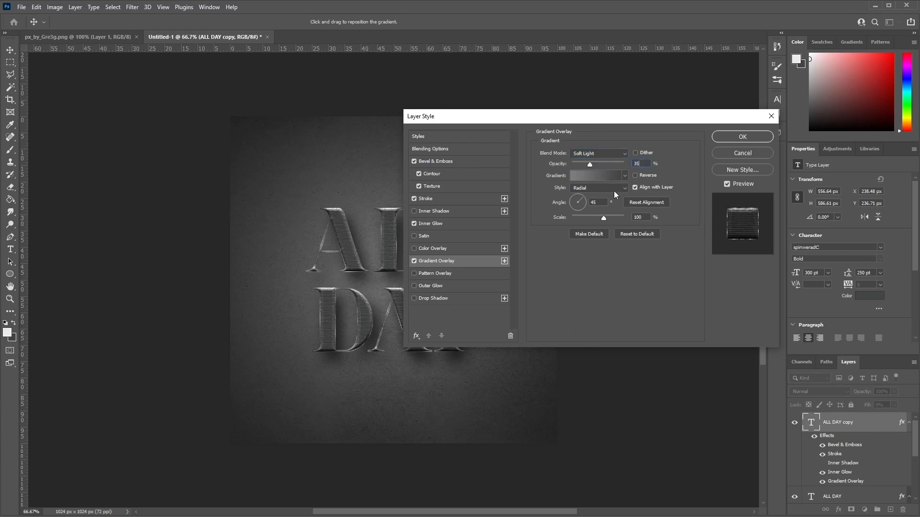
left_click(614, 188)
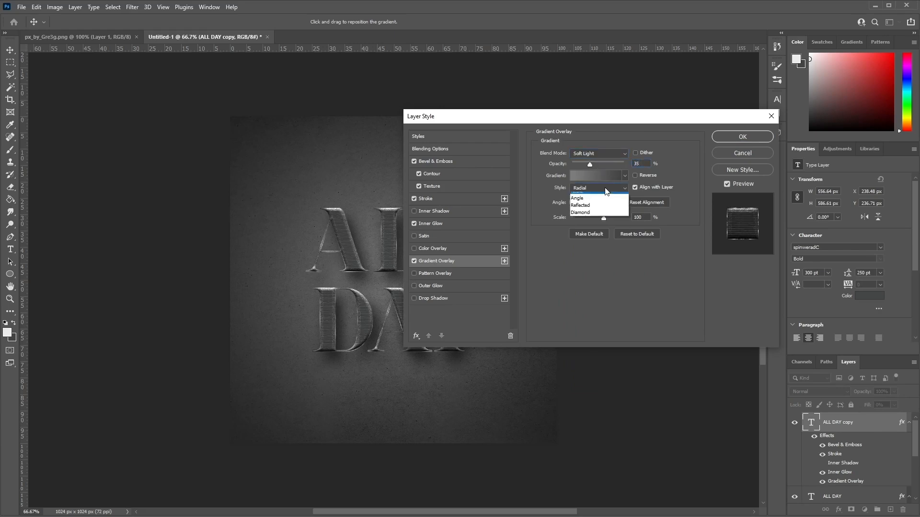
left_click(599, 219)
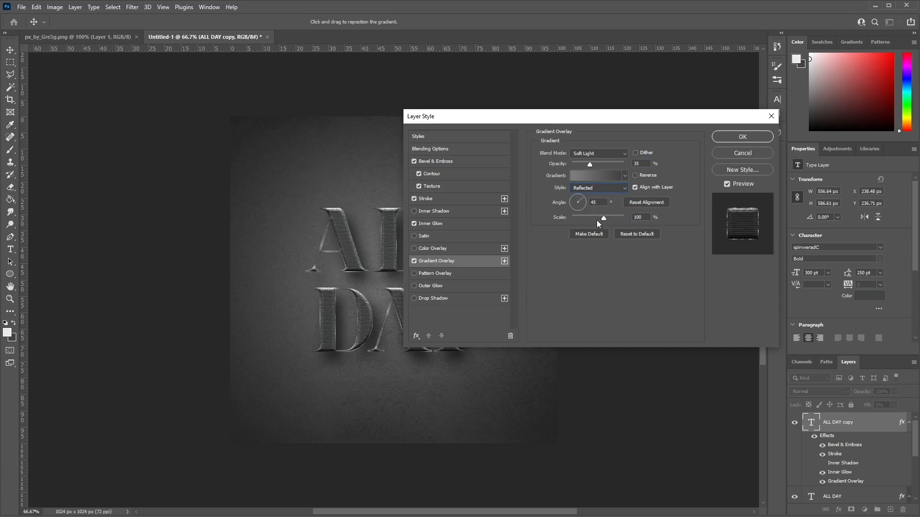
left_click(637, 176)
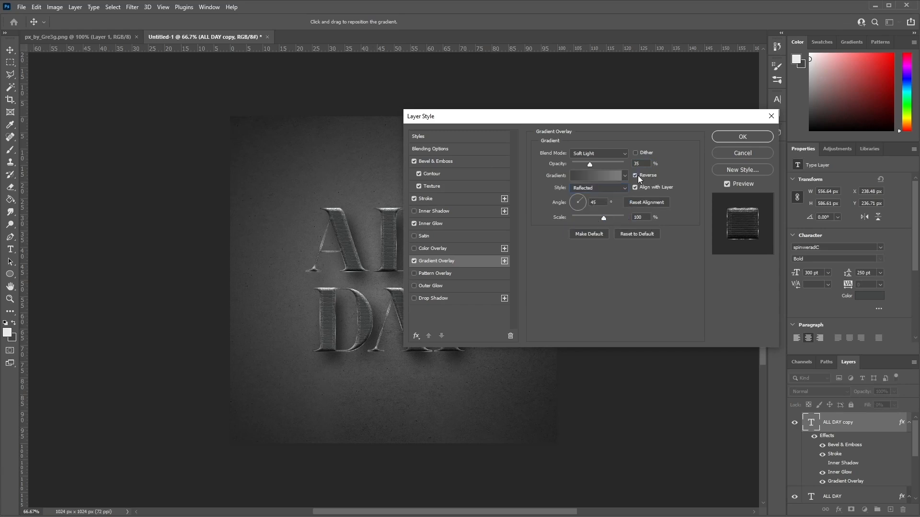
Step: Apply the stove pipe 10 gradient from the RS_Chrome presets to the Gradient Overlay
left_click(609, 174)
left_click_drag(754, 186, 755, 247)
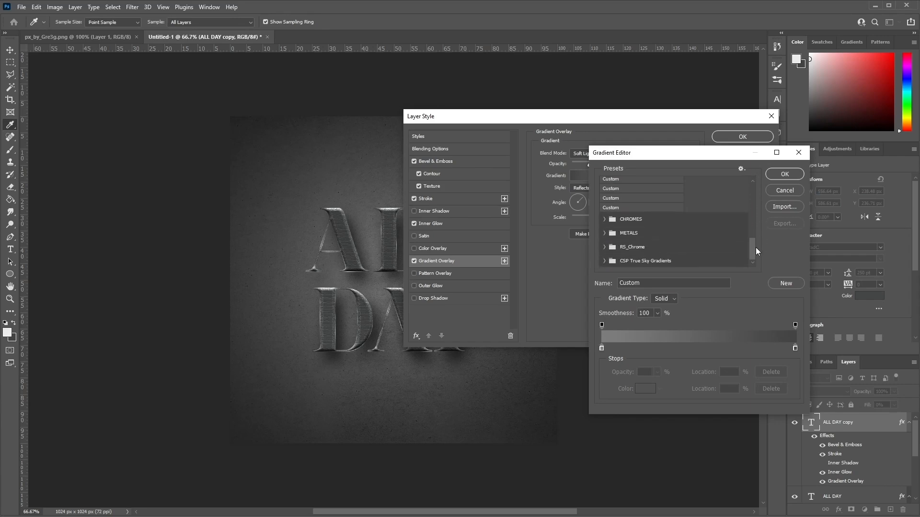
left_click(604, 247)
left_click_drag(752, 207, 758, 249)
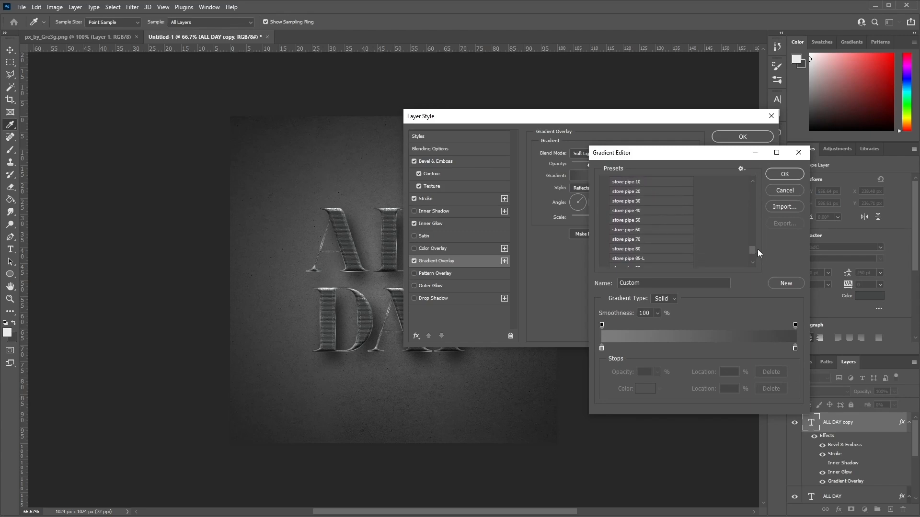
left_click(635, 182)
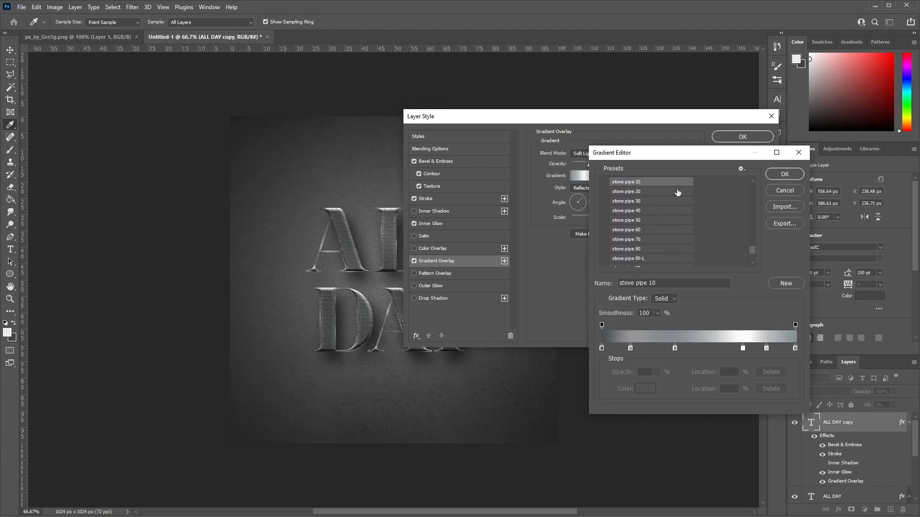
left_click(783, 174)
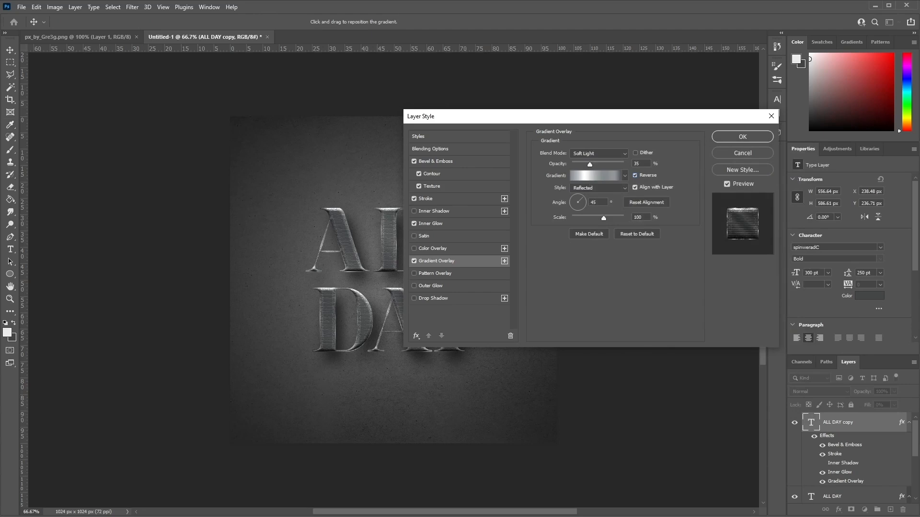
Step: Add a Drop Shadow to the ALL DAY copy layer with 62% opacity, 8 px distance and 8 px size, and apply the styles
left_click(433, 299)
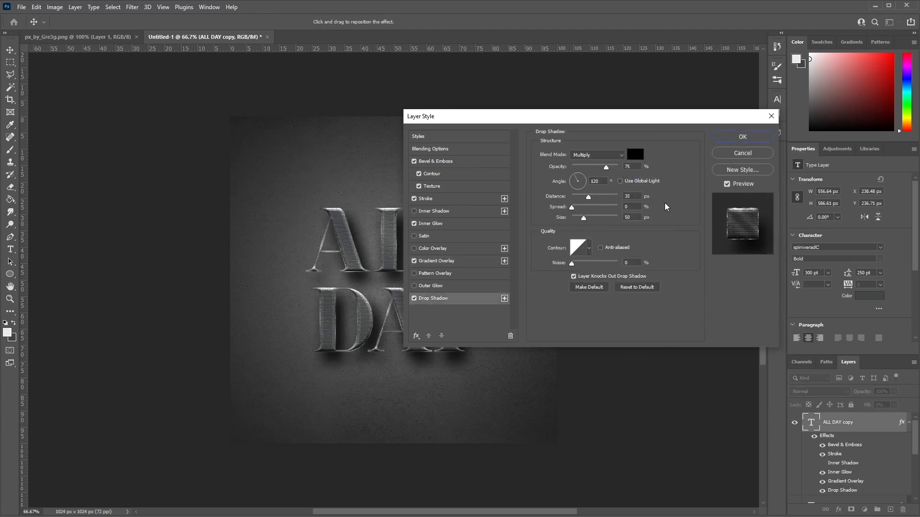
left_click_drag(634, 167, 583, 162)
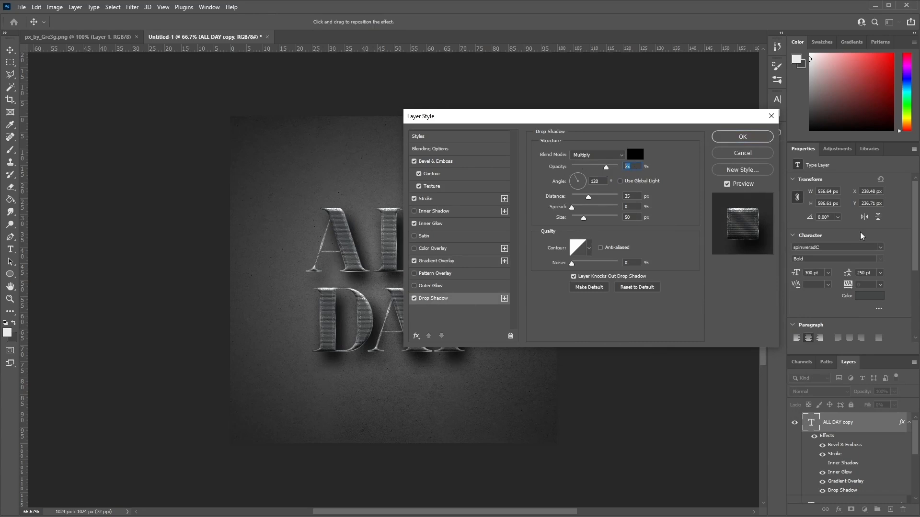
type("62")
left_click(559, 195)
type("8")
key("Tab")
key("Tab")
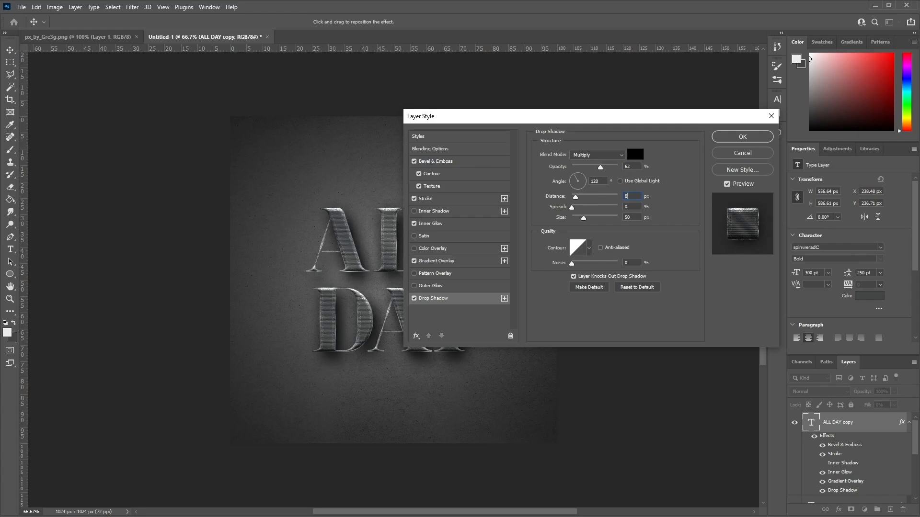
type("8")
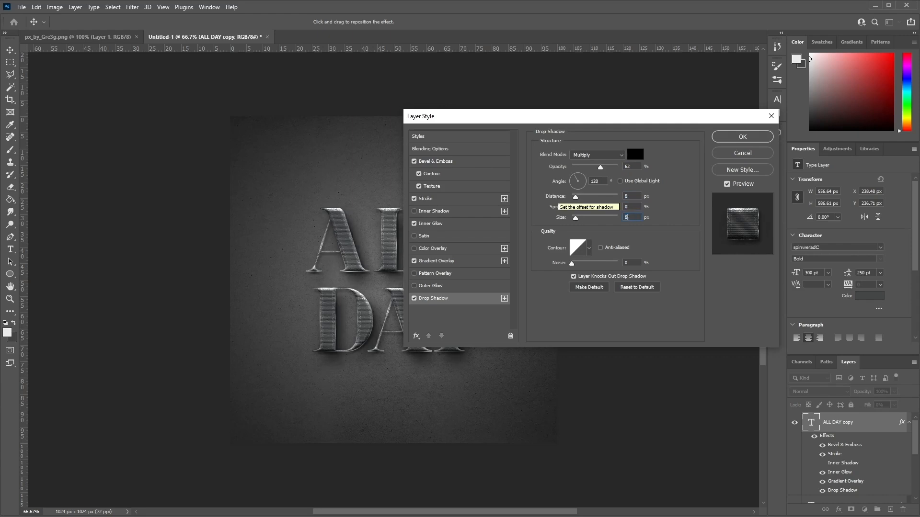
left_click(742, 137)
Step: Place the new-york skyline photo over the text and scale it proportionally to about 197%, spanning the canvas width
key("m")
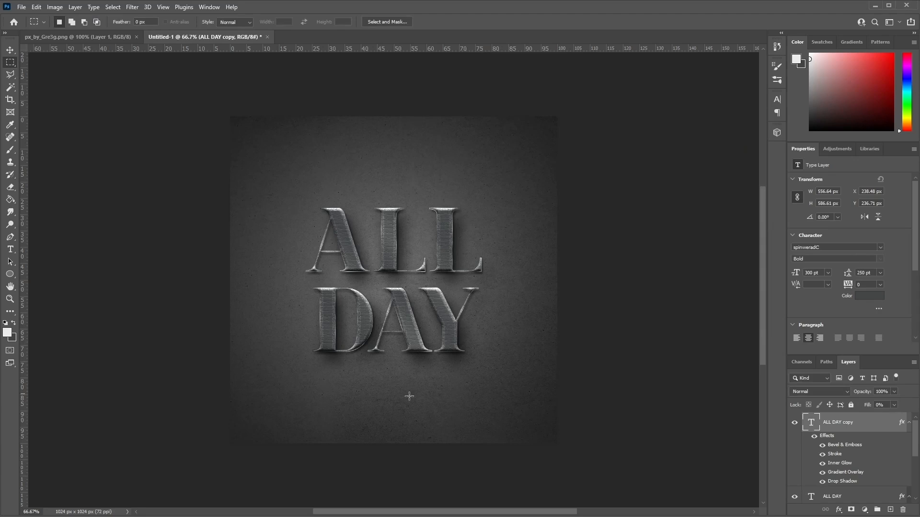
scroll(520, 403, "down", 1)
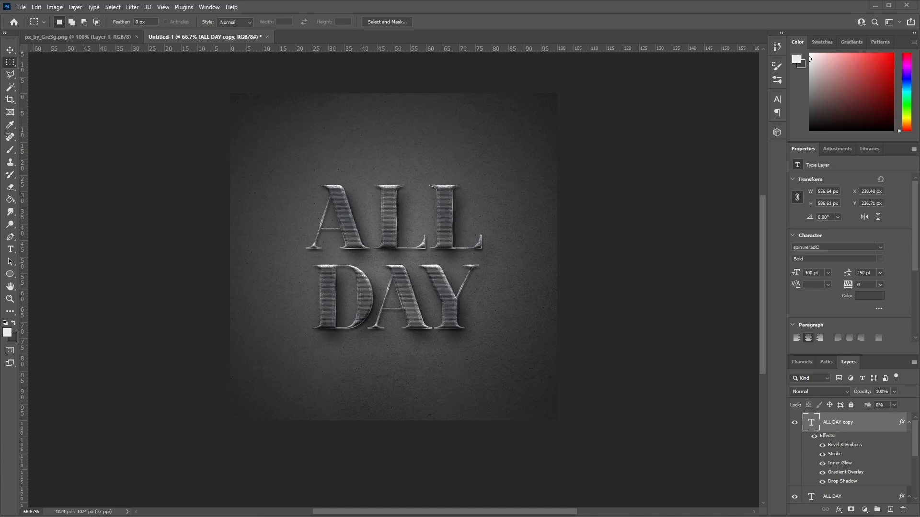
left_click_drag(475, 89, 418, 217)
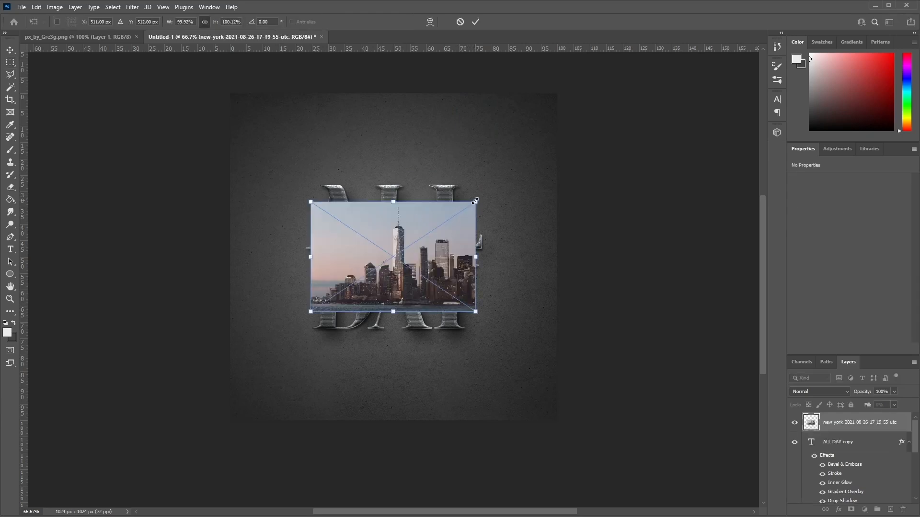
left_click_drag(174, 21, 216, 29)
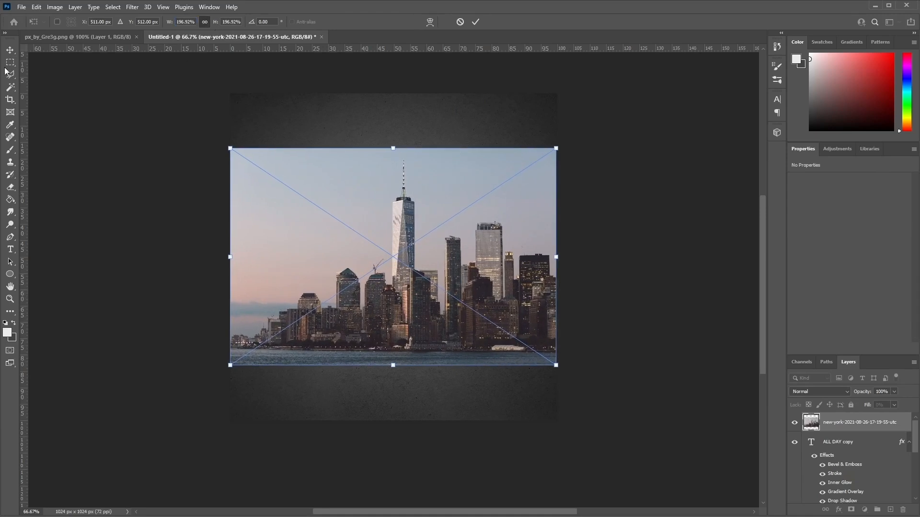
left_click(11, 50)
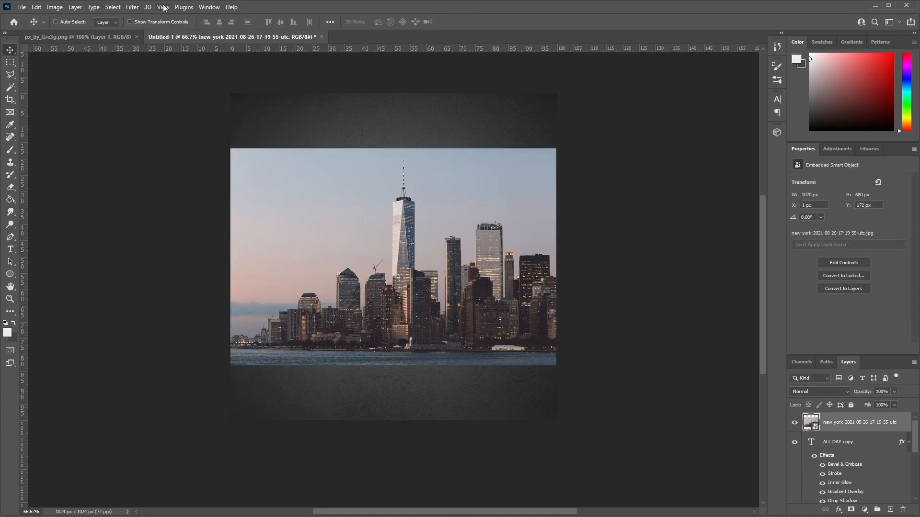
Step: Apply a Gaussian Blur with a 1.5 pixel radius to the skyline photo
left_click(132, 8)
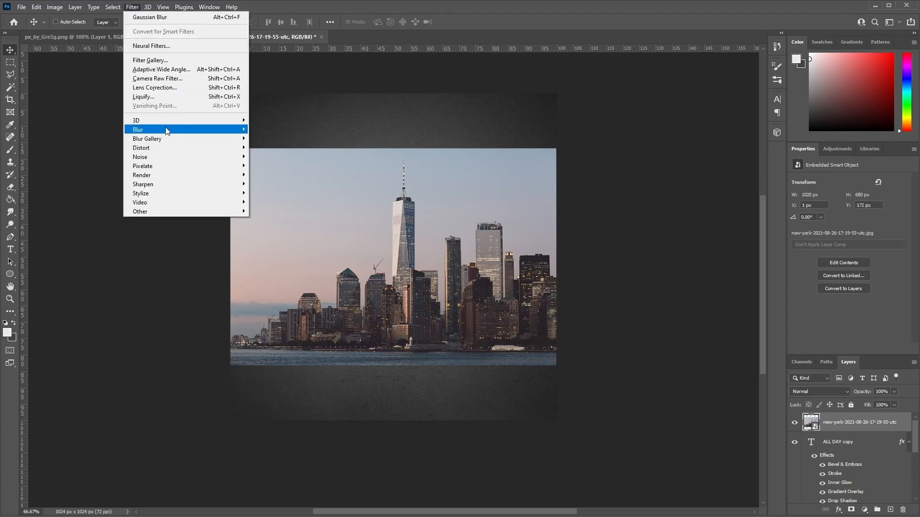
mouse_move(181, 135)
left_click(273, 166)
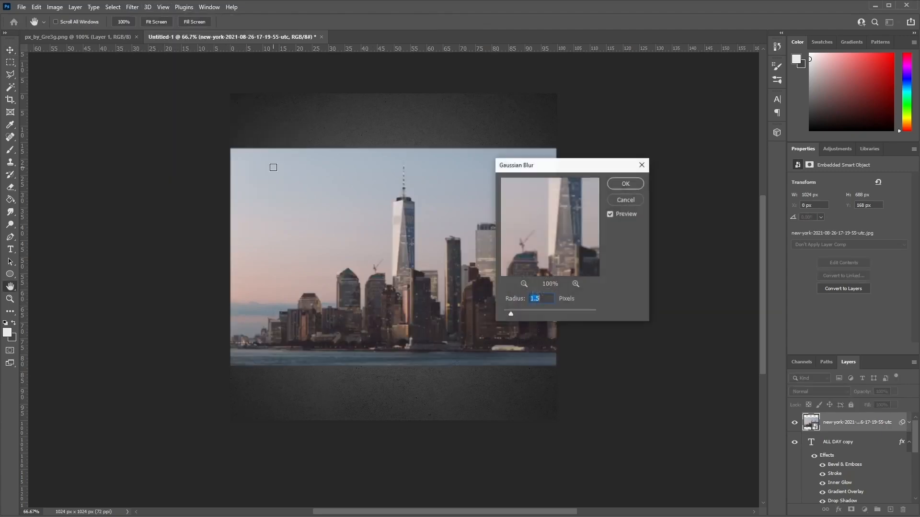
left_click(624, 185)
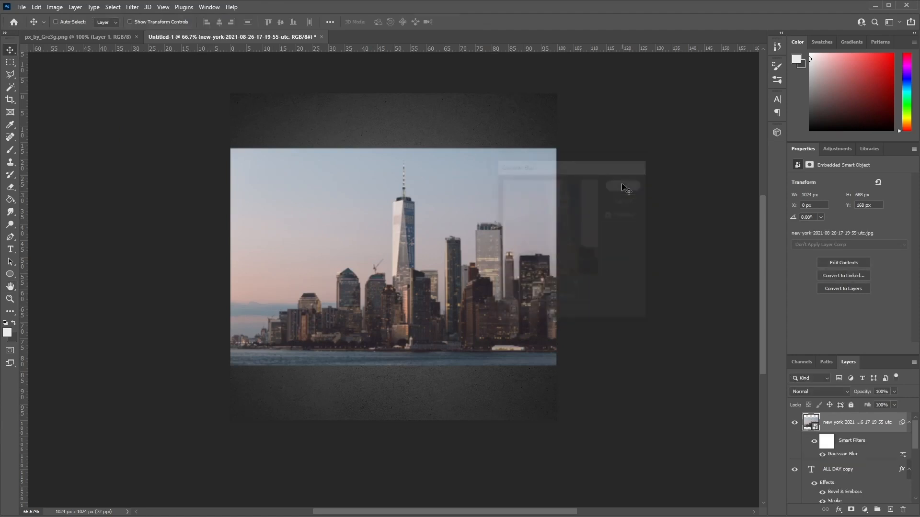
Step: Set the skyline layer's blend mode to Overlay and its opacity to 20%
left_click(818, 391)
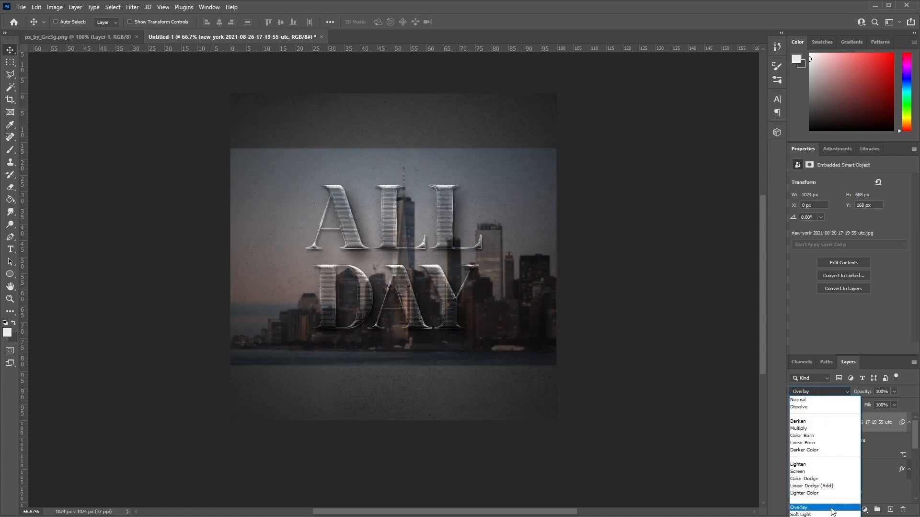
left_click(831, 508)
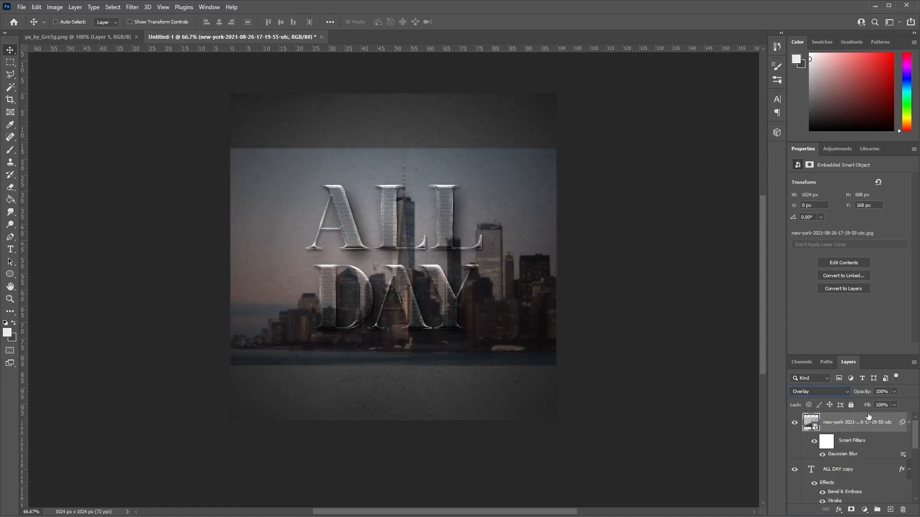
left_click_drag(862, 392, 795, 392)
type("20")
key("Return")
Step: Shift the skyline photo up and to the left, to about X -38 px and Y 124 px
mouse_move(489, 286)
left_mouse_down()
mouse_move(520, 287)
mouse_move(505, 279)
left_mouse_up()
left_click_drag(420, 297, 444, 247)
key("ctrl+plus")
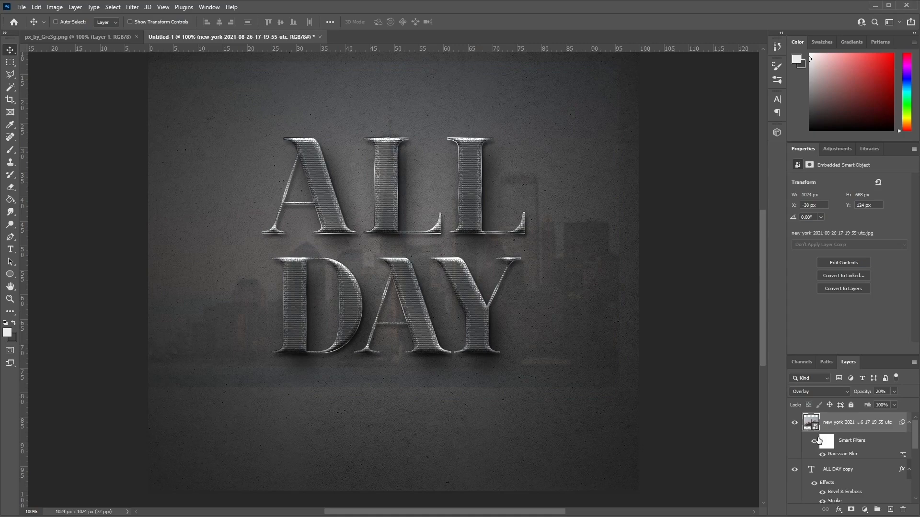
Step: Mask the skyline layer to the letter shapes of the ALL DAY copy text
key("ctrl")
left_click(811, 475, "ctrl")
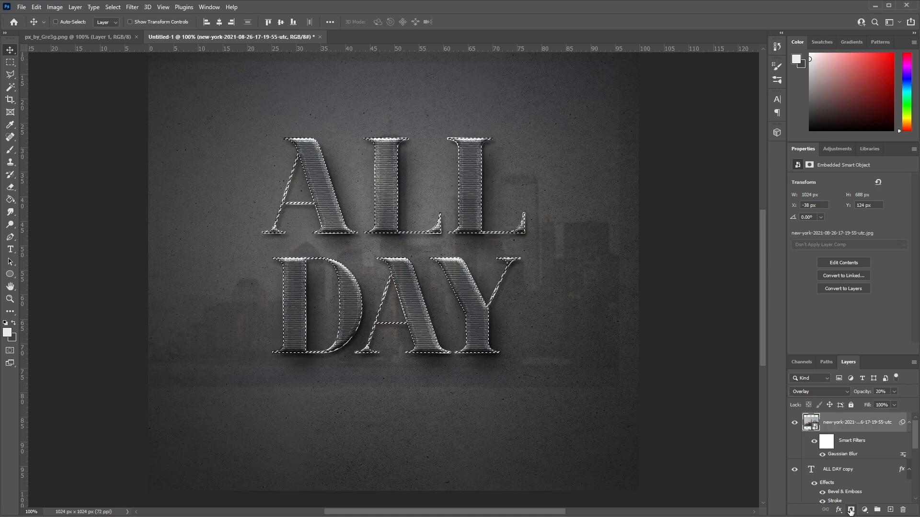
left_click(851, 511)
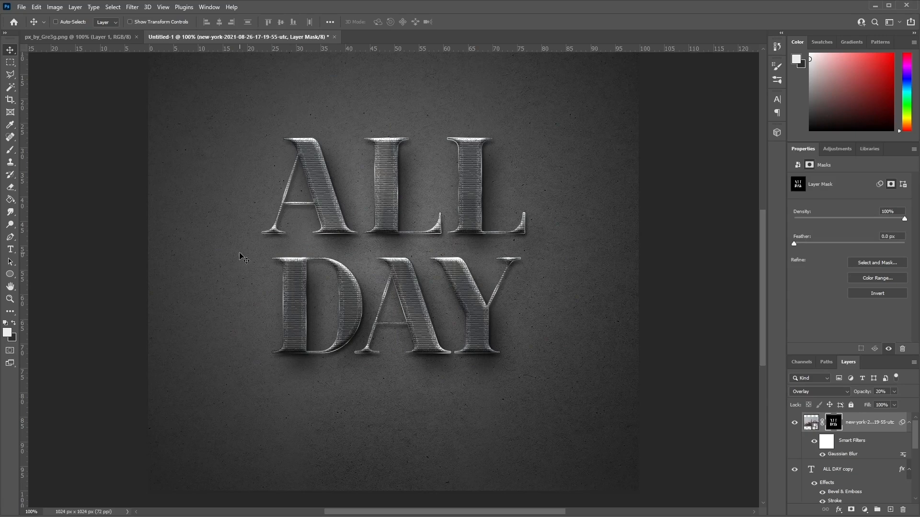
Step: Prepare the Brush tool with foreground colour ebebeb and a brush tip angle of 0°
left_click(10, 152)
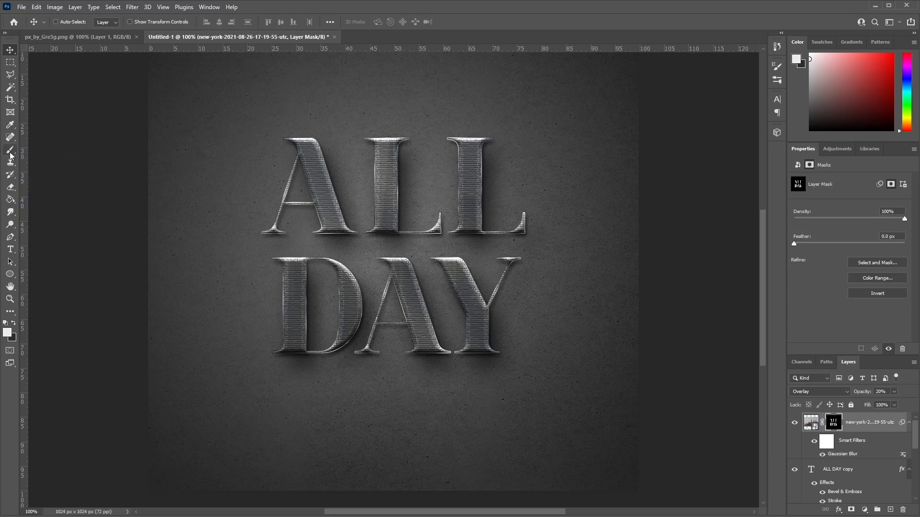
left_click(779, 66)
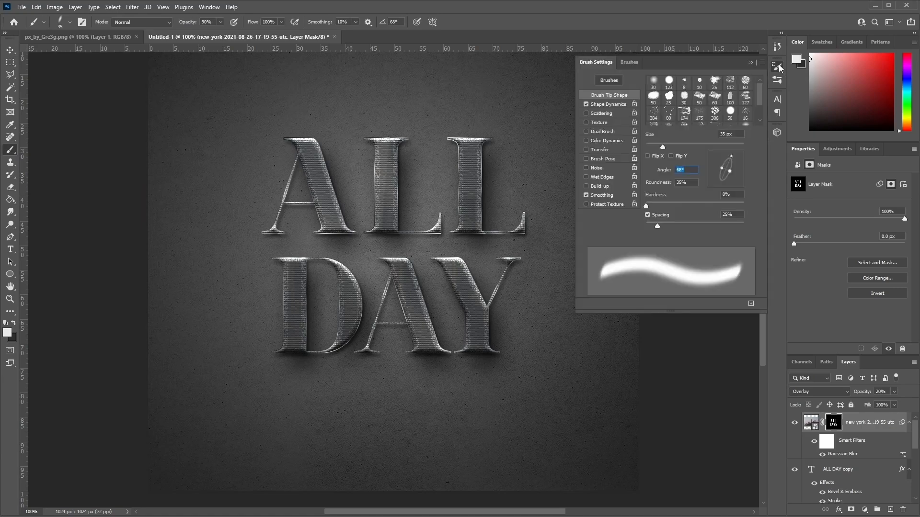
left_click(7, 333)
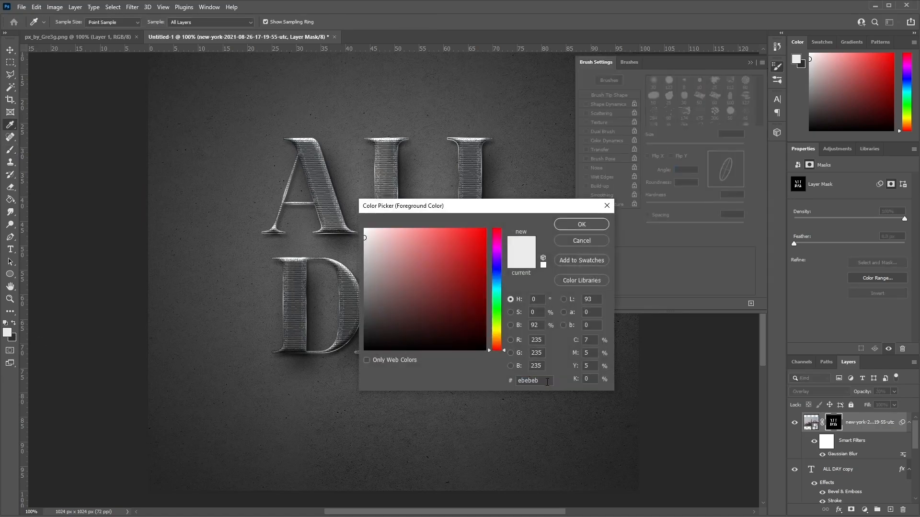
left_click(599, 225)
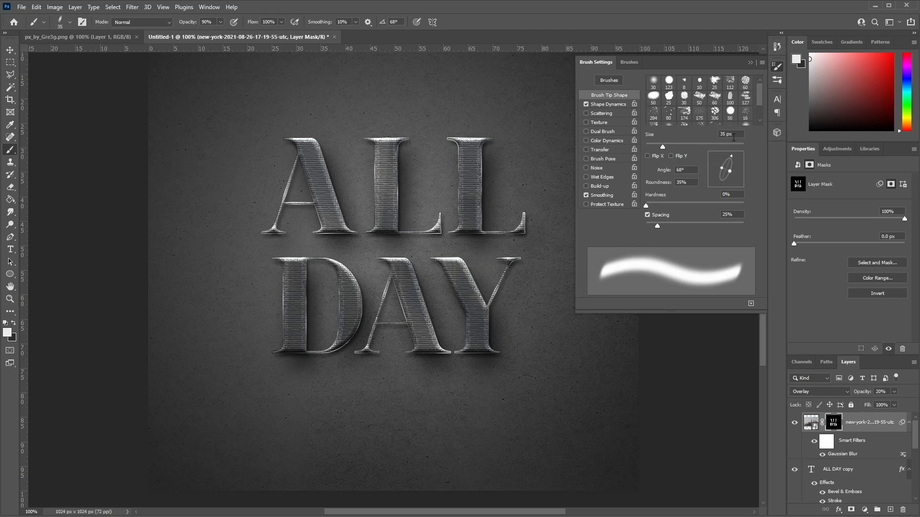
left_click(687, 171)
type("0")
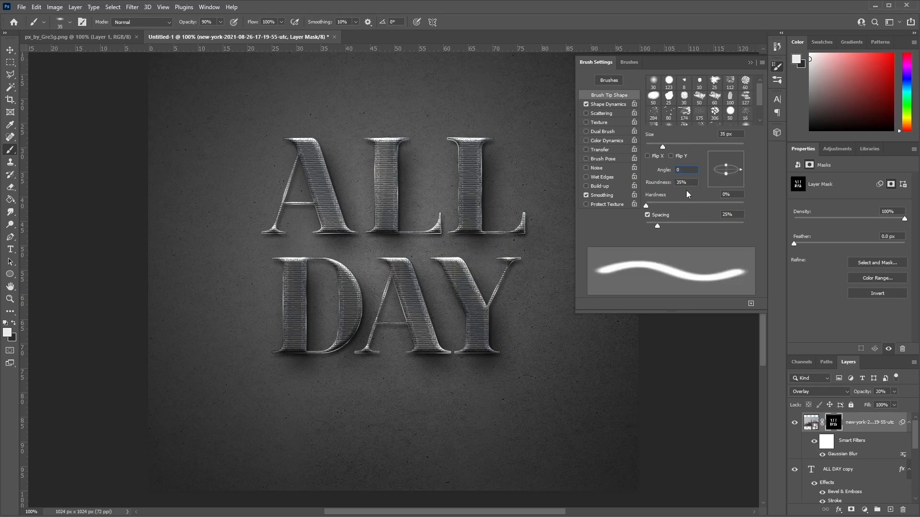
Step: Create a new layer named Flates above the skyline layer and set its blend mode to Vivid Light
left_click(883, 425)
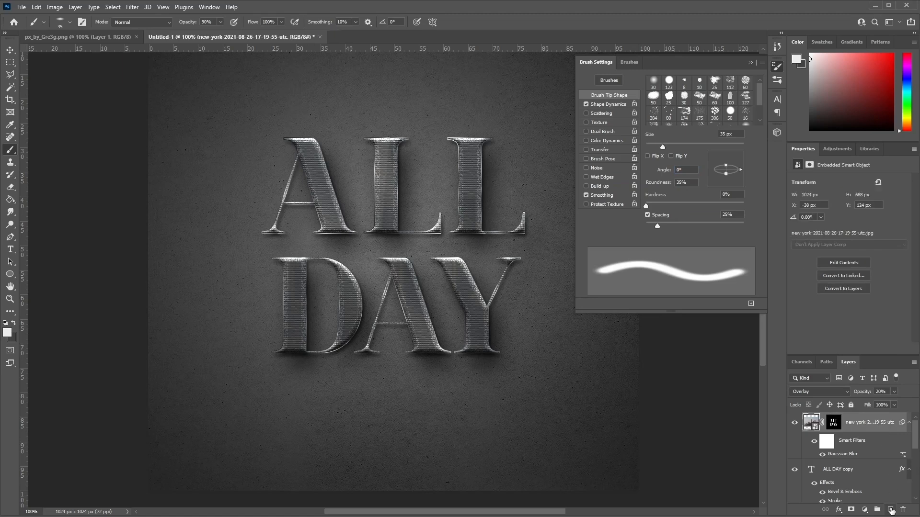
left_click(891, 511)
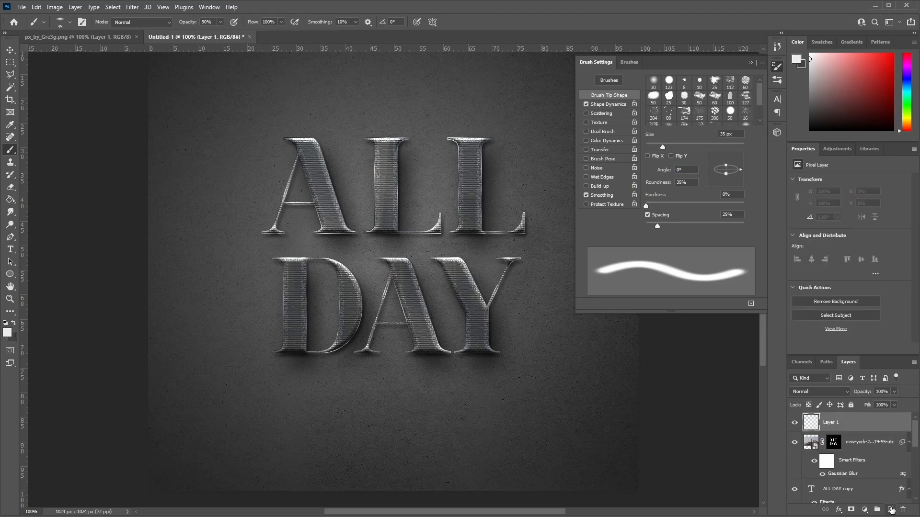
double_click(833, 423)
type("Flates")
key("Return")
left_click(818, 392)
left_click_drag(871, 357, 840, 295)
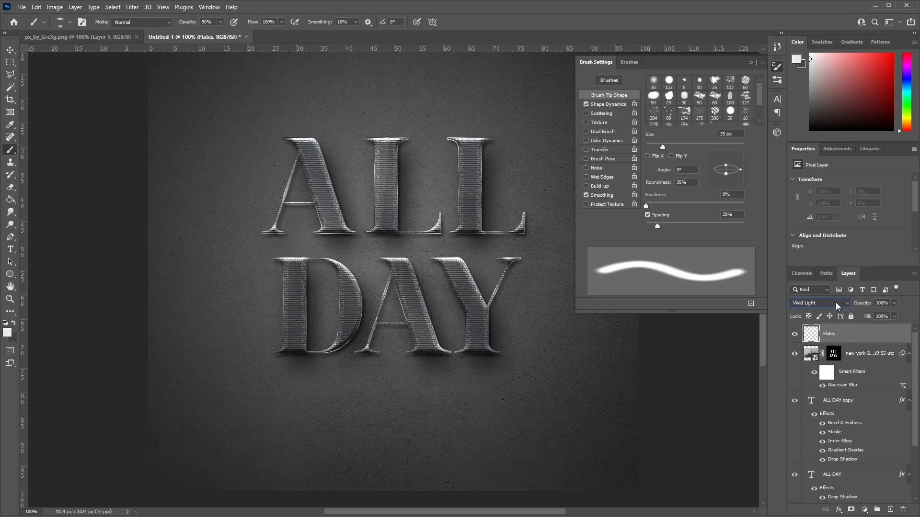
left_click(835, 302)
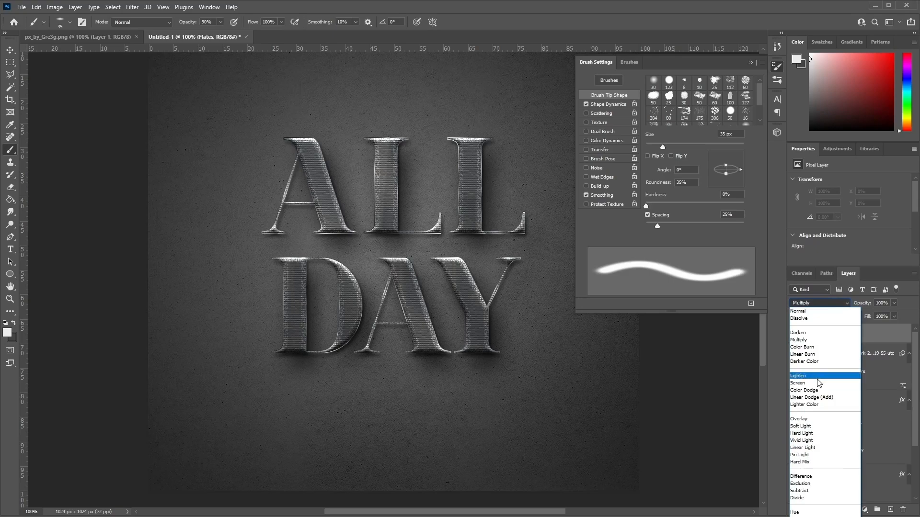
left_click(815, 441)
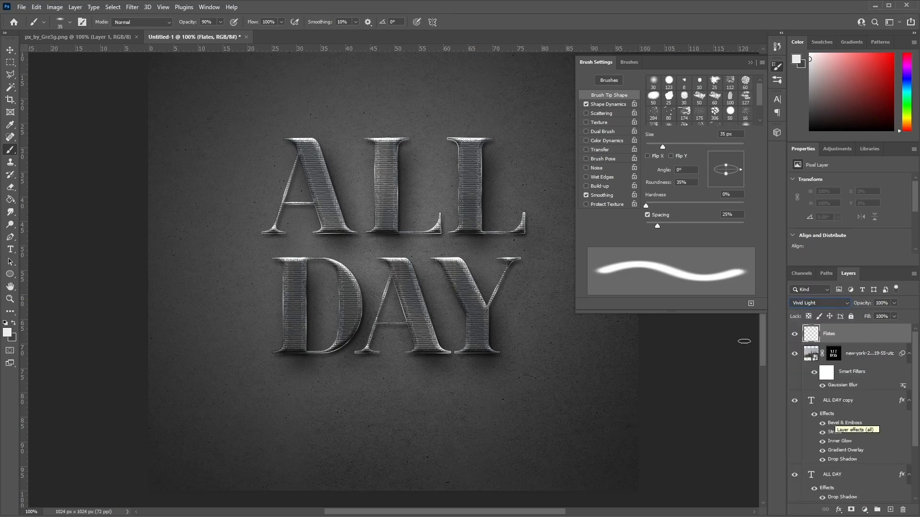
Step: Paint horizontal light glints on the crossbar of the A and the top serif of the last L in ALL
left_click(776, 67)
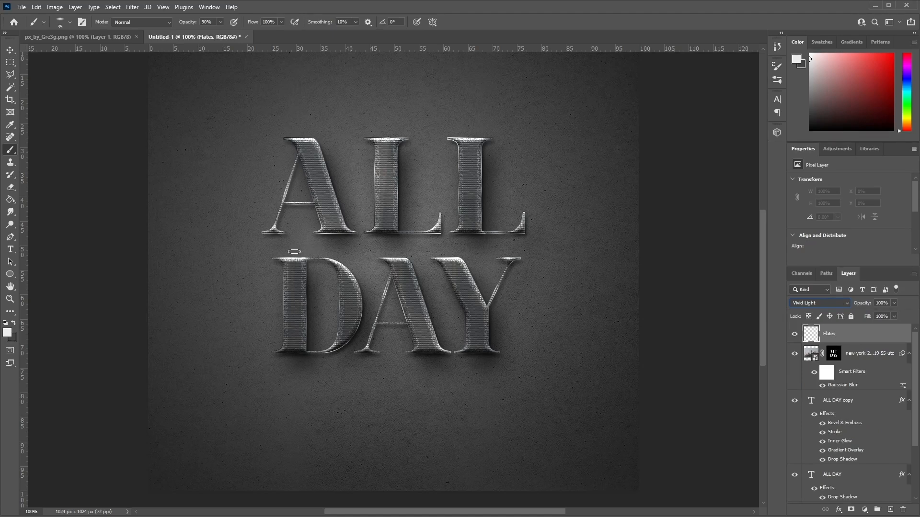
left_click_drag(286, 204, 303, 203)
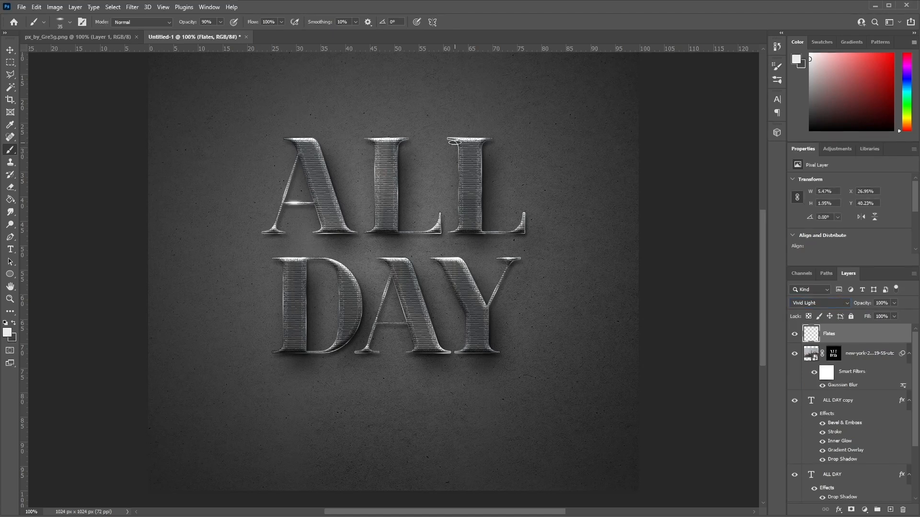
left_click_drag(452, 139, 461, 138)
Step: Set the brush tip angle to 90° and paint vertical glints on the left edges of the D and the last L in ALL
left_click(776, 70)
left_click(679, 170)
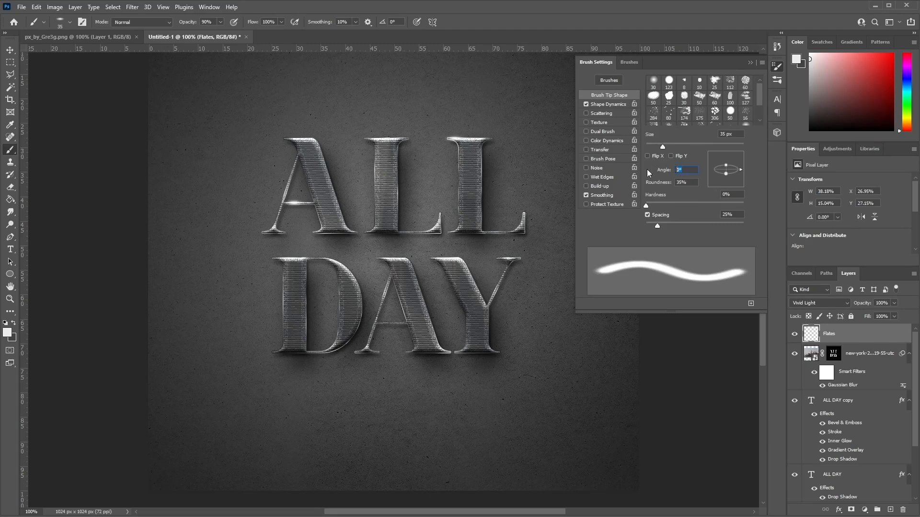
type("90")
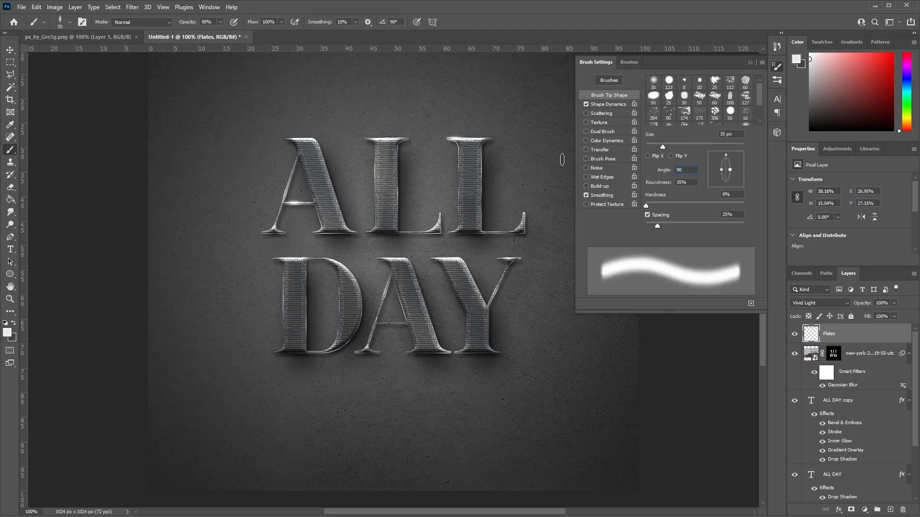
left_click(537, 4)
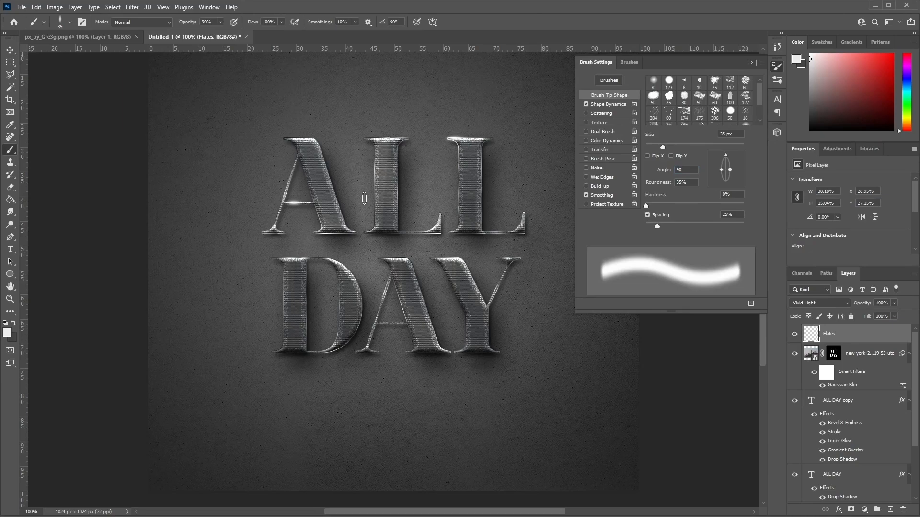
left_click(283, 303)
left_click(459, 184)
Step: Set the brush tip angle to 65° and paint slanted glints on the thin strokes of the Y and the A in DAY
left_click_drag(673, 173, 658, 172)
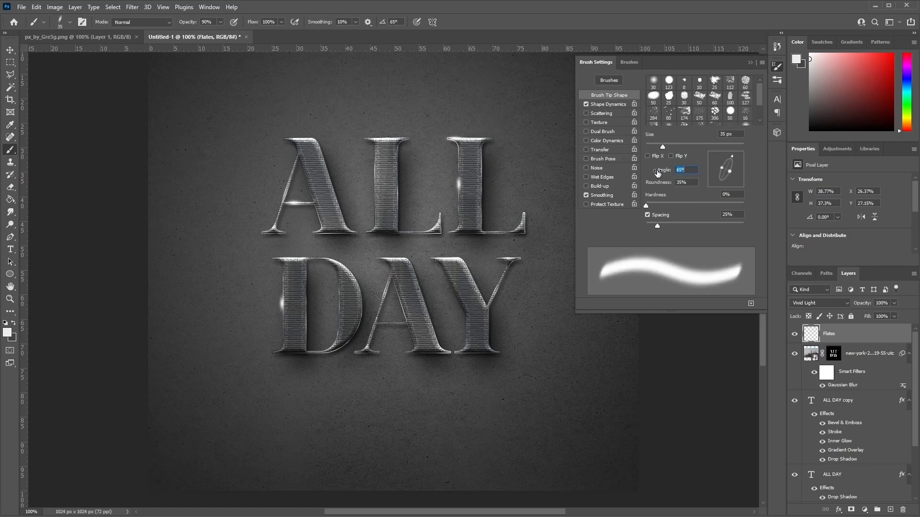
left_click(495, 289)
left_click(385, 295)
left_click(777, 67)
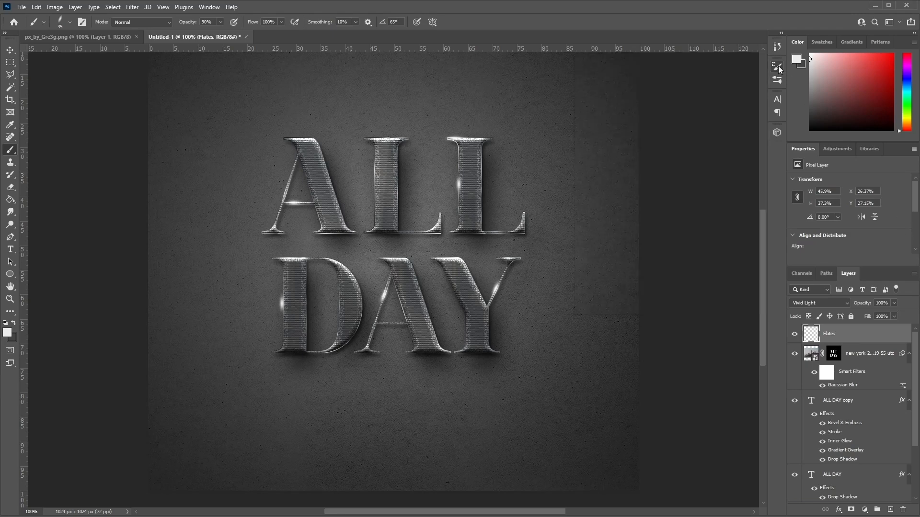
Step: Add a Levels adjustment layer above the Flates layer and set its white input level to 245
left_click(864, 511)
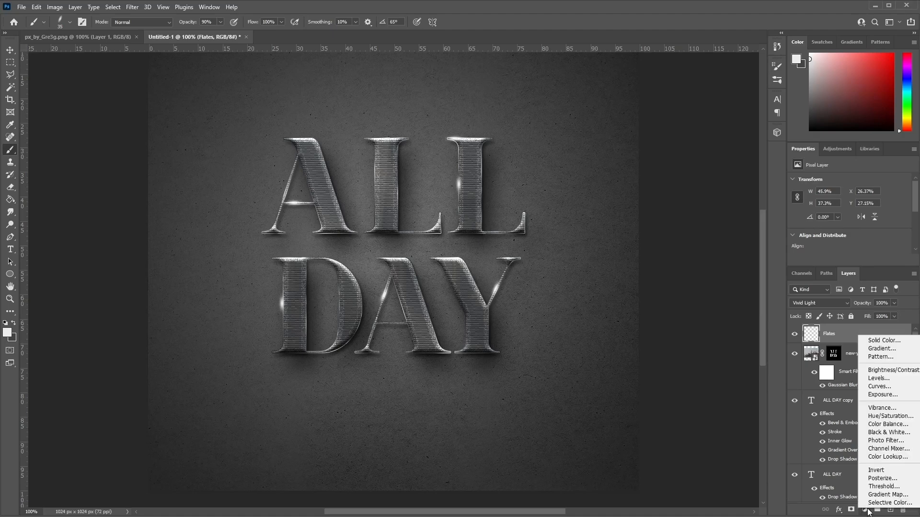
left_click(913, 382)
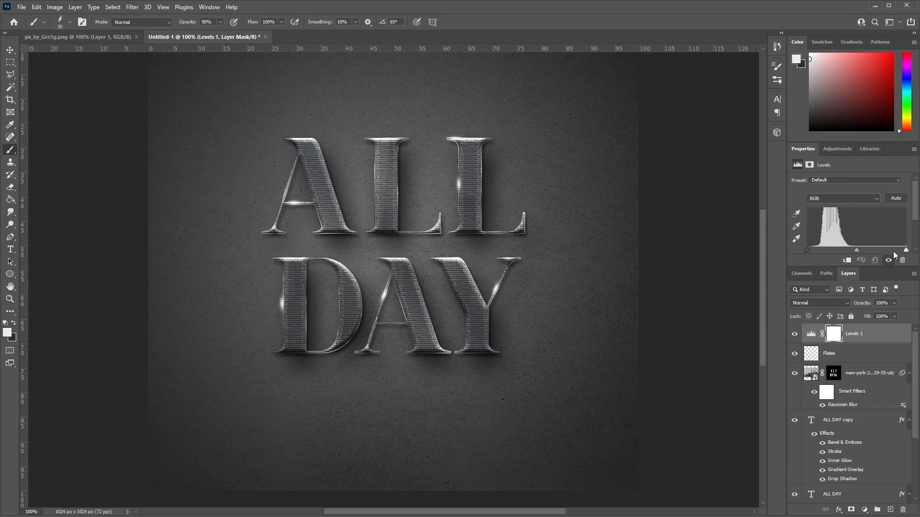
left_click_drag(889, 269, 890, 298)
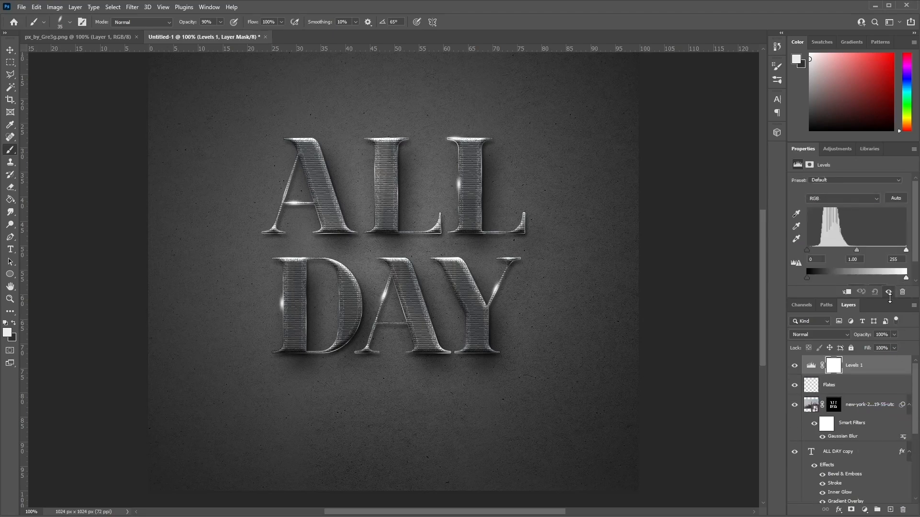
left_click(899, 260)
type("245")
Step: Add a Gradient Map adjustment layer above the Levels layer and expand the CSP True Sky Gradients presets for editing its gradient
left_click(865, 509)
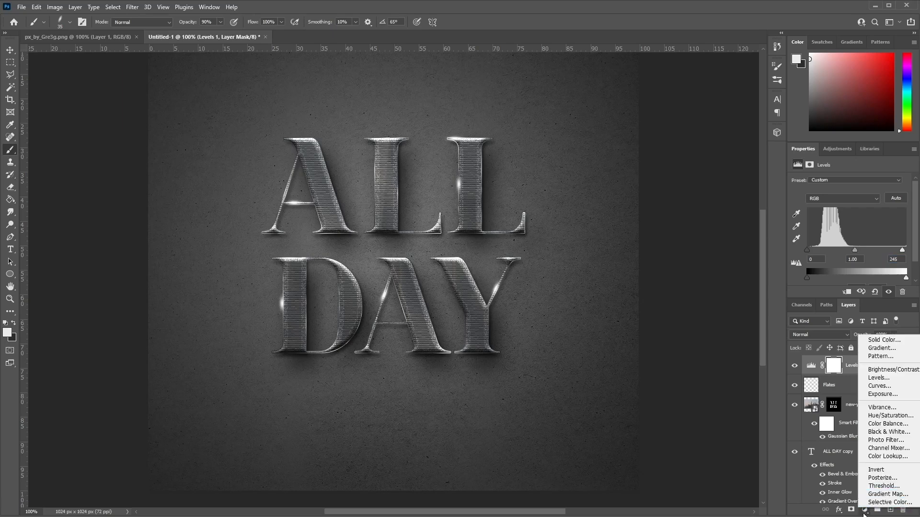
left_click(877, 495)
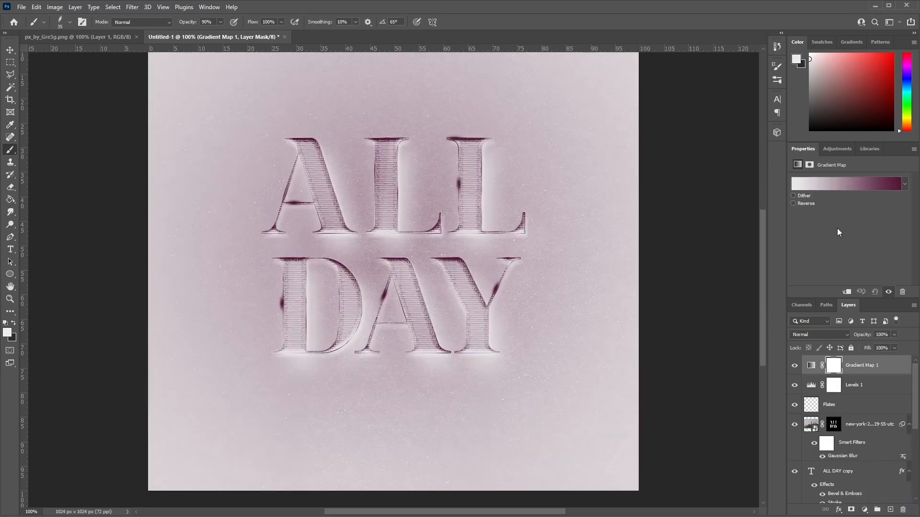
left_click(847, 184)
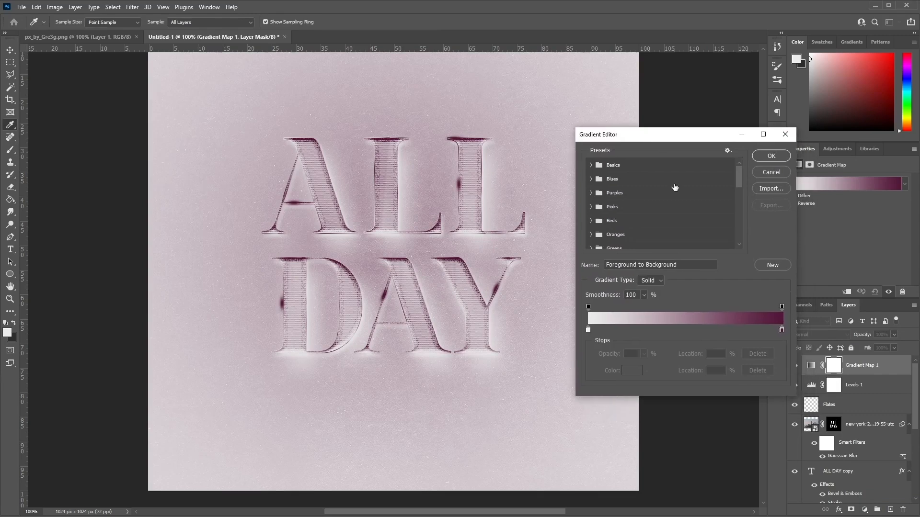
left_click_drag(739, 171, 742, 238)
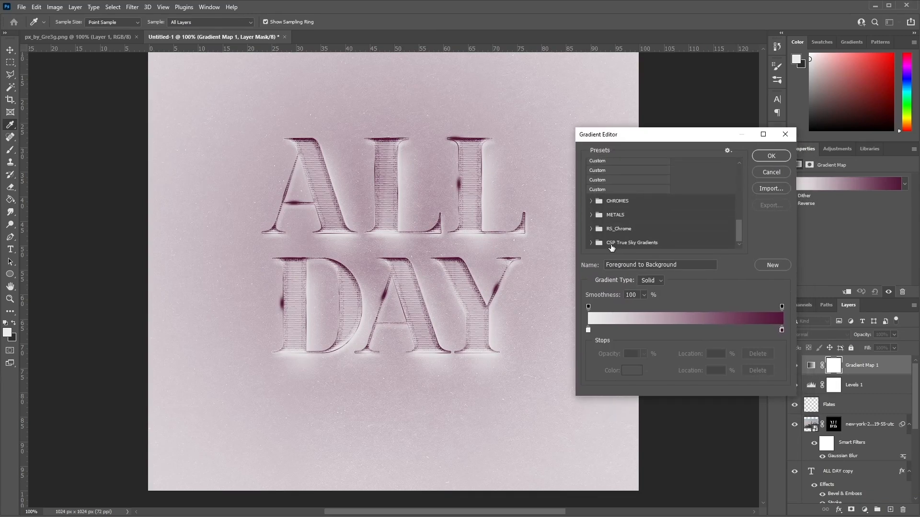
left_click(592, 243)
left_click_drag(740, 187, 740, 197)
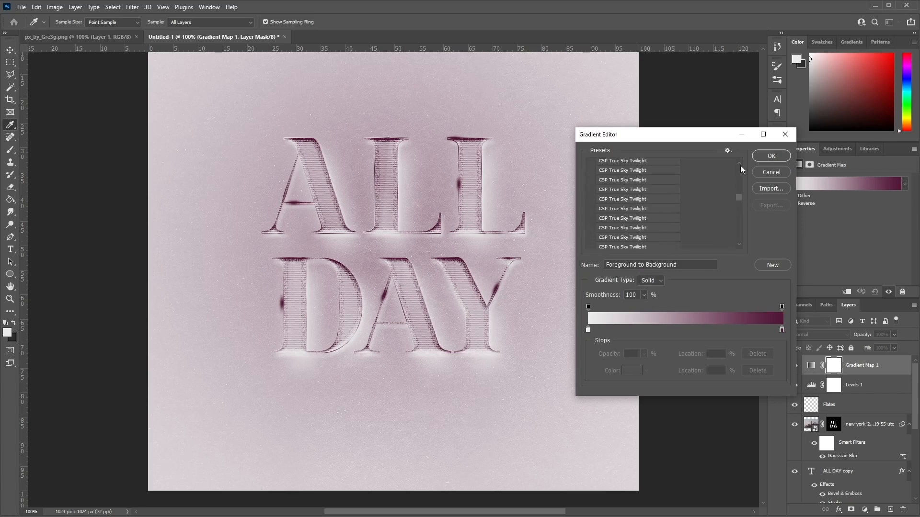
Step: Display the gradient presets as large thumbnails and apply the grey-blue to gold CSP True Sky Sunset preset to the gradient map
left_click(729, 151)
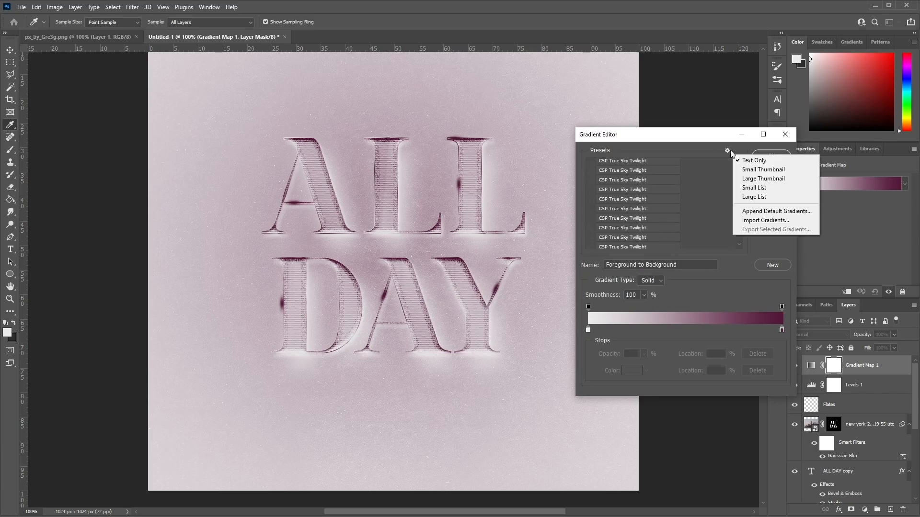
left_click(763, 179)
left_click_drag(739, 200, 743, 223)
left_click(673, 194)
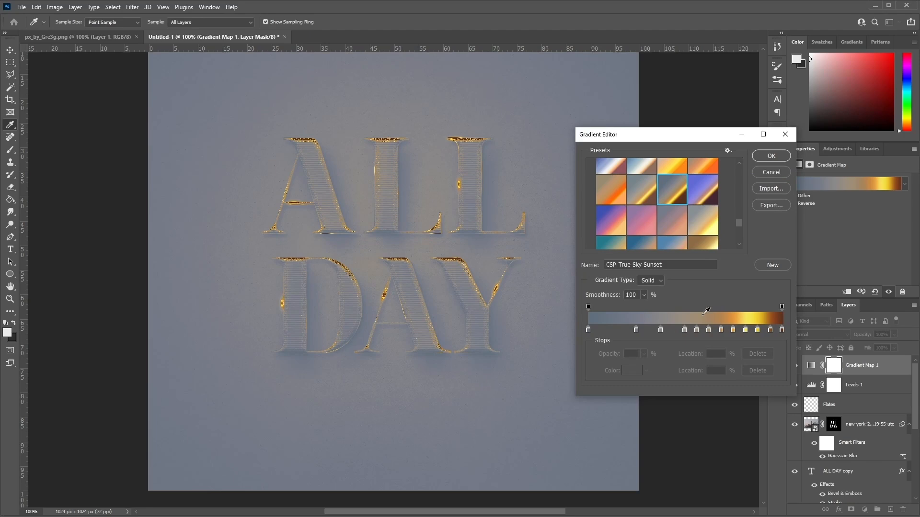
left_click(768, 157)
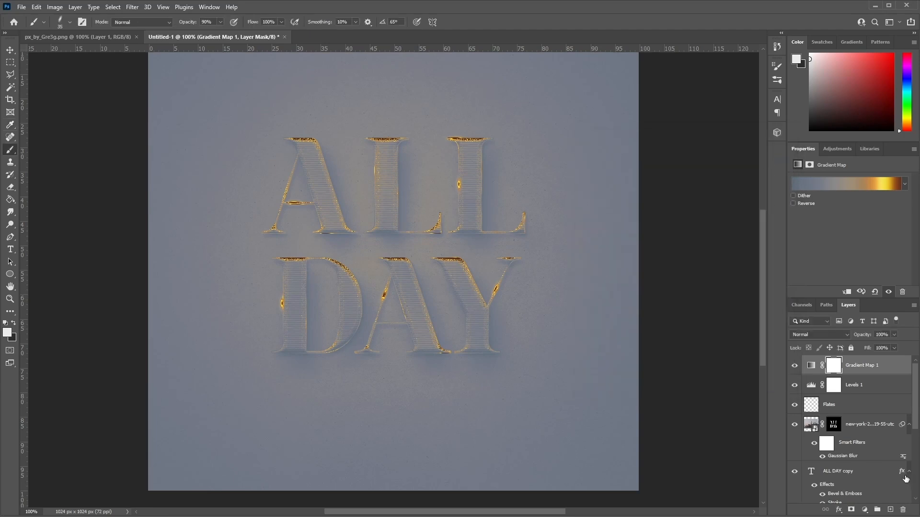
Step: Set the Gradient Map layer's blend mode to Vivid Light and its opacity to 30%
left_click(841, 334)
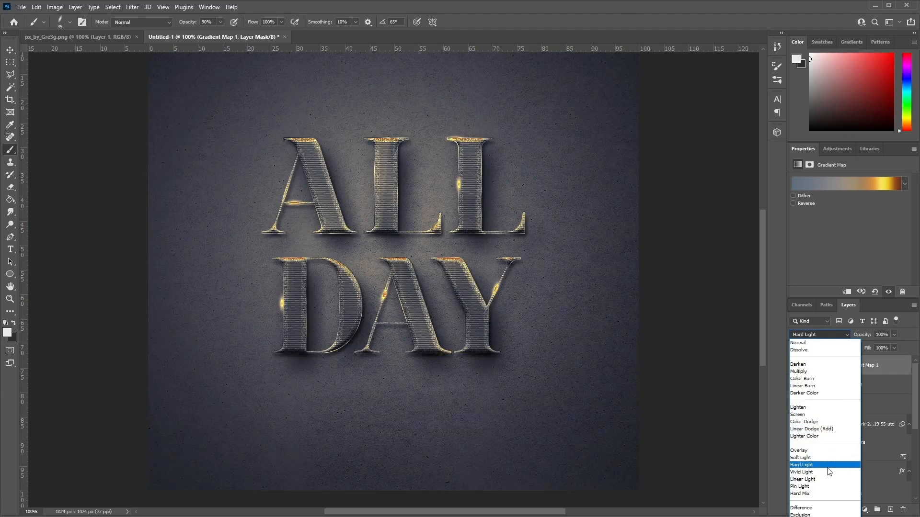
left_click(825, 472)
left_click(887, 334)
type("30")
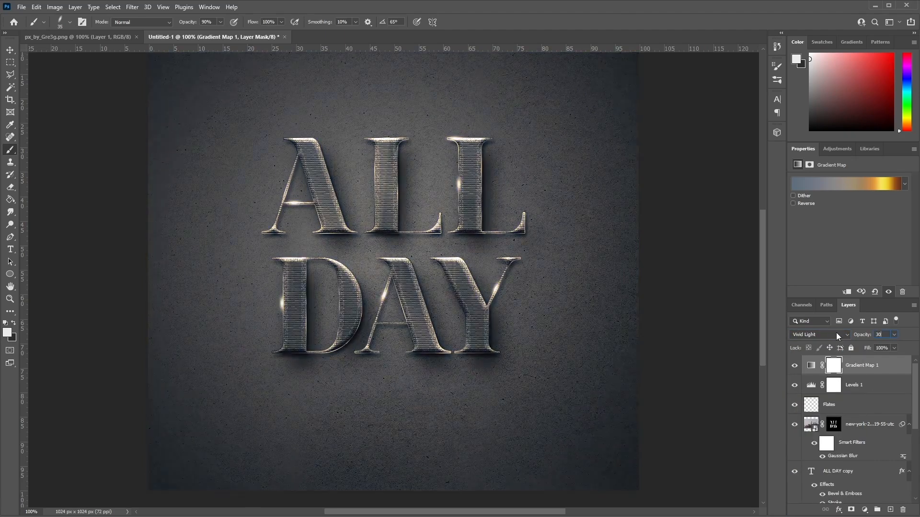